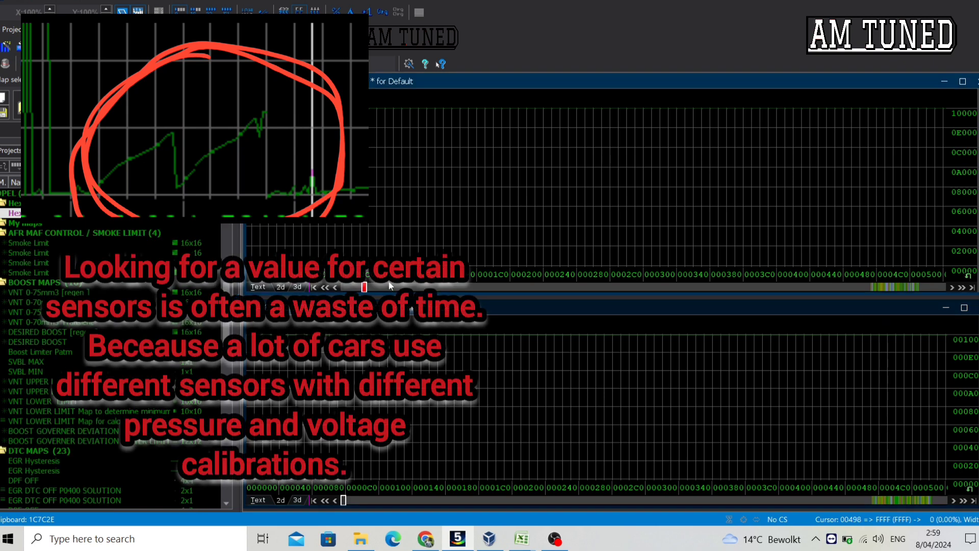
# Search the OPEL hexdump's data block for the location of the MAP sensor map, around address 1C7380.
pyautogui.moveTo(391, 286); pyautogui.dragTo(872, 284)
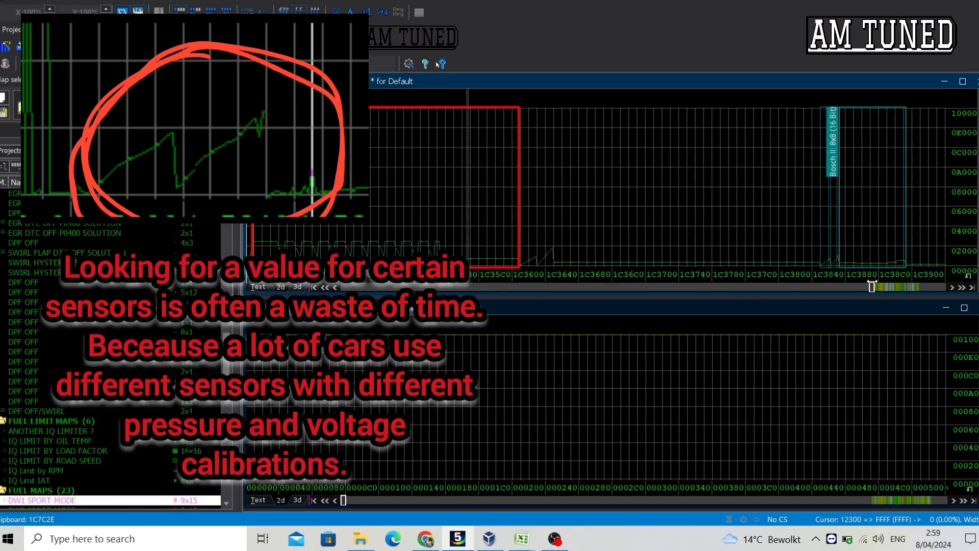
pyautogui.scroll(-10, 886, 290)
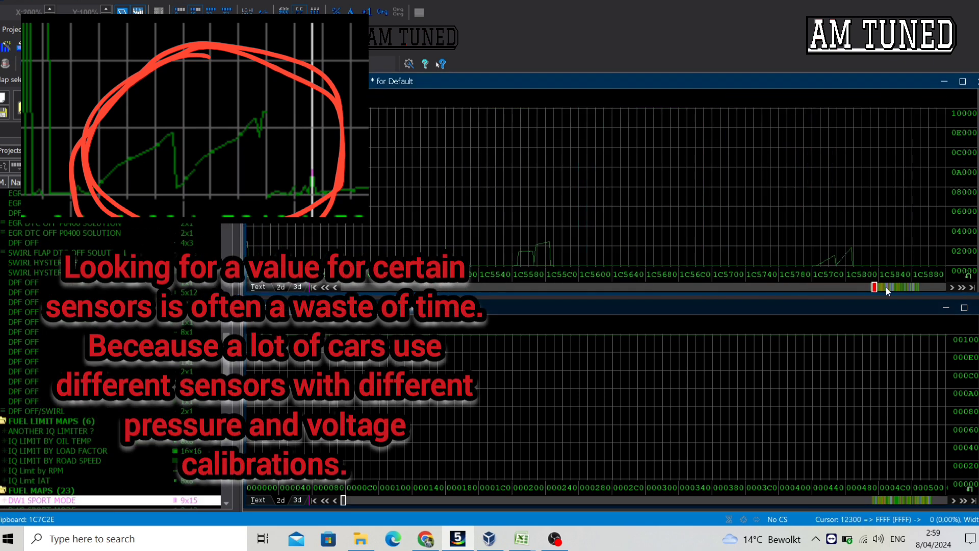
pyautogui.scroll(-6, 885, 286)
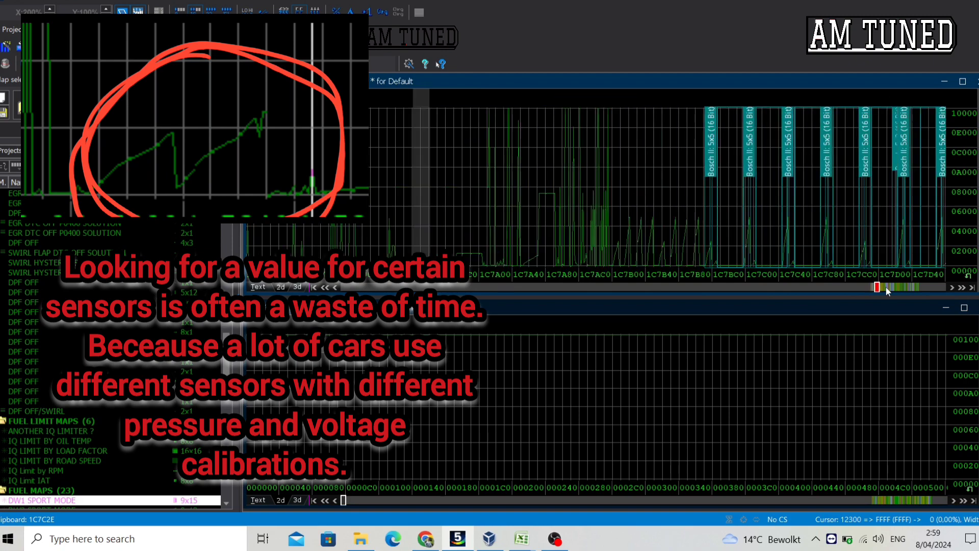
pyautogui.scroll(-3, 885, 286)
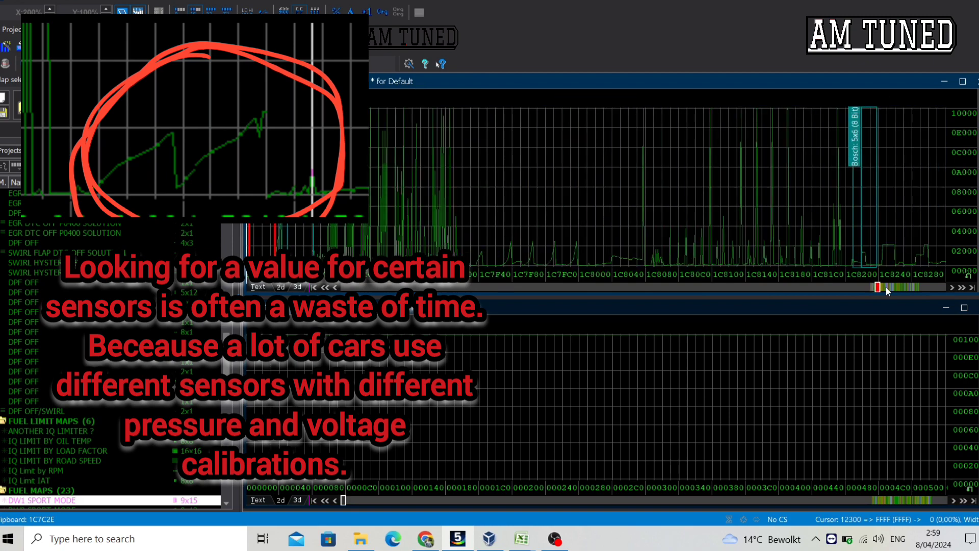
pyautogui.scroll(-2, 886, 286)
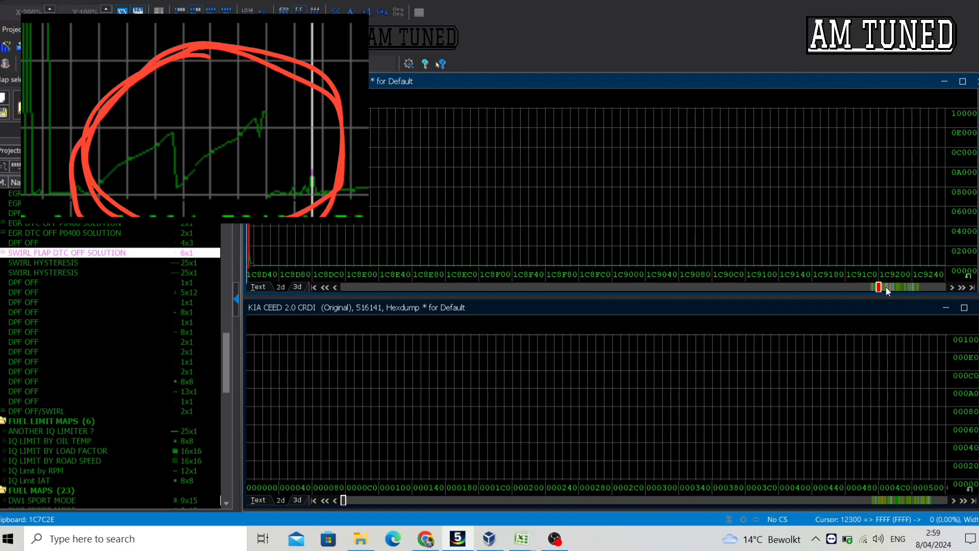
pyautogui.scroll(2, 888, 290)
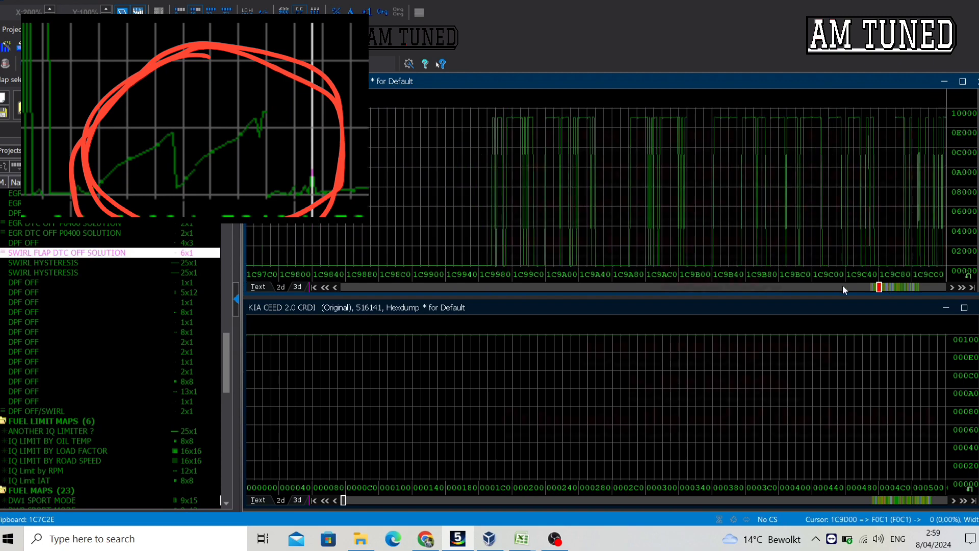
pyautogui.scroll(4, 843, 285)
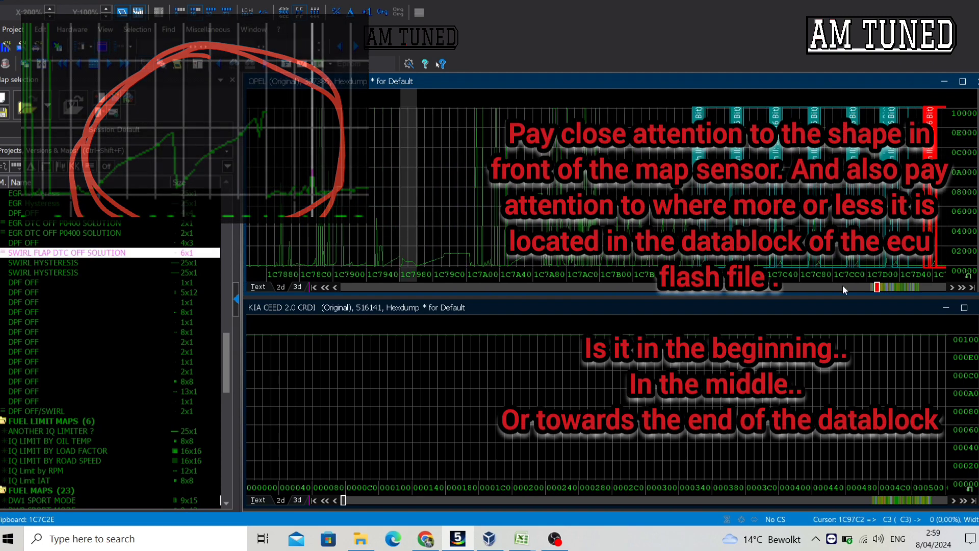
pyautogui.scroll(3, 522, 287)
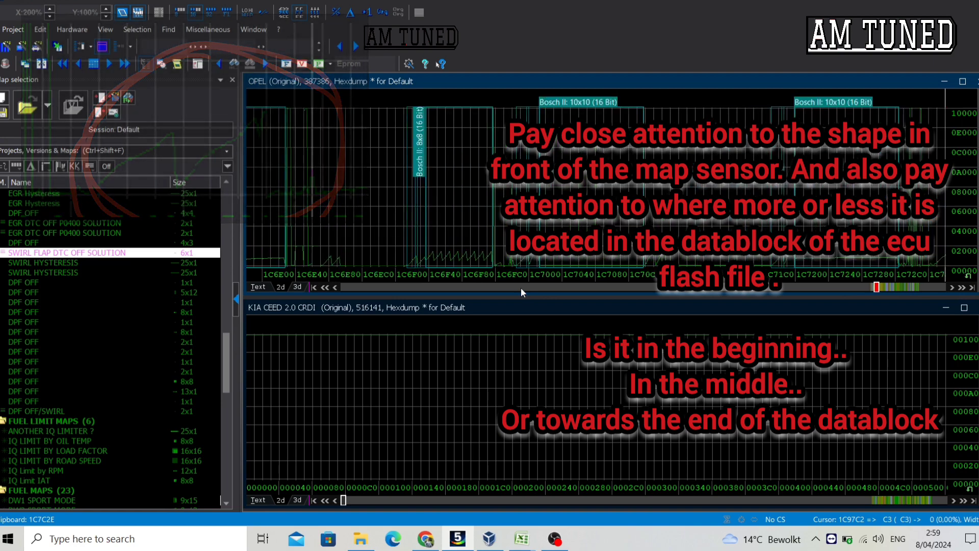
pyautogui.scroll(-2, 925, 280)
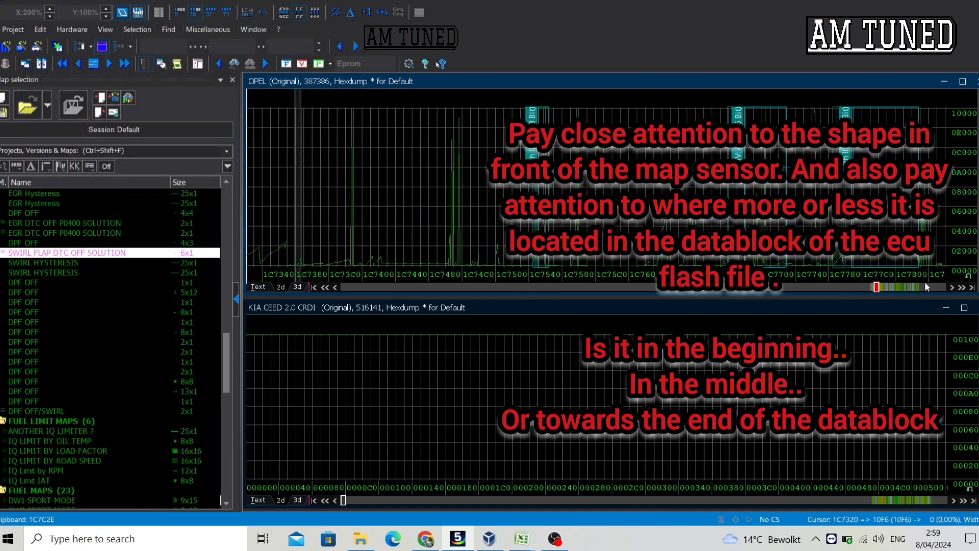
# Select the MAP Sensor MBAR min - max map in the OPEL hexdump and examine the curve shape just before it.
pyautogui.click(301, 240)
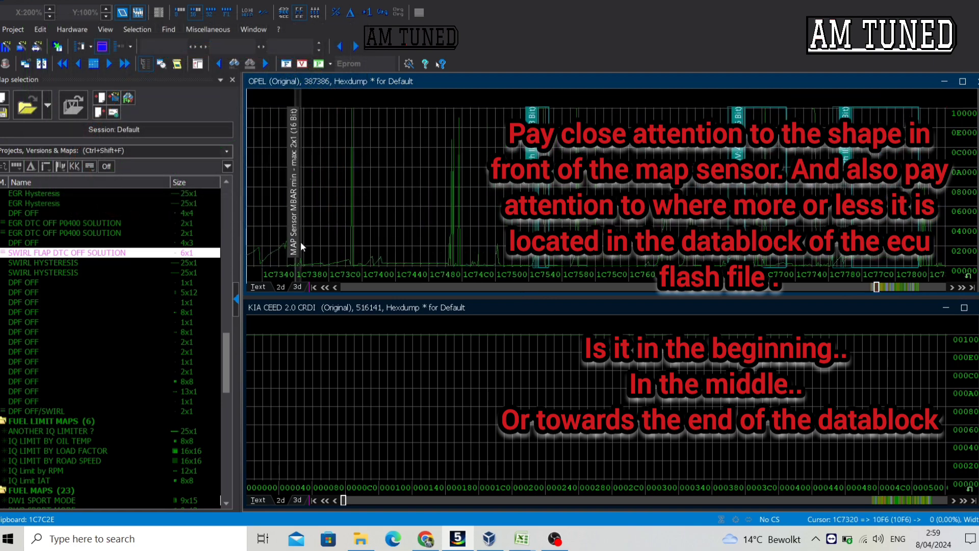
pyautogui.click(326, 286)
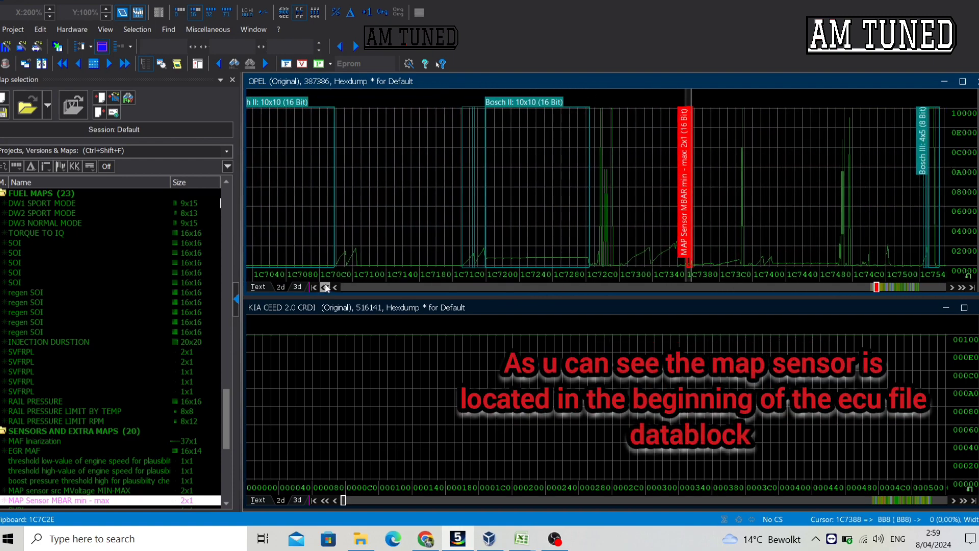
pyautogui.click(628, 249)
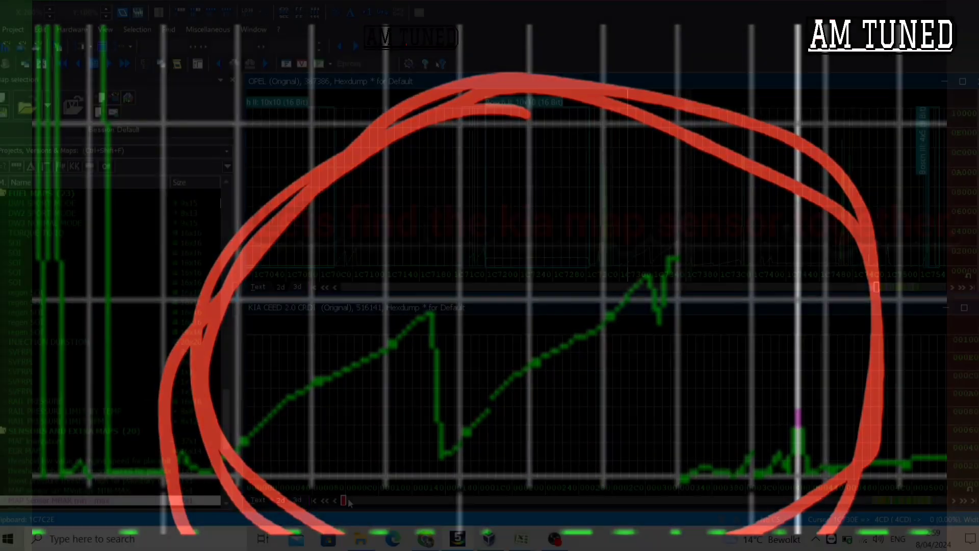
# Go to the beginning of the KIA CEED 2.0 CRDI hexdump's data block near 1C1600 and display the data as 16-bit.
pyautogui.moveTo(344, 500); pyautogui.dragTo(882, 499)
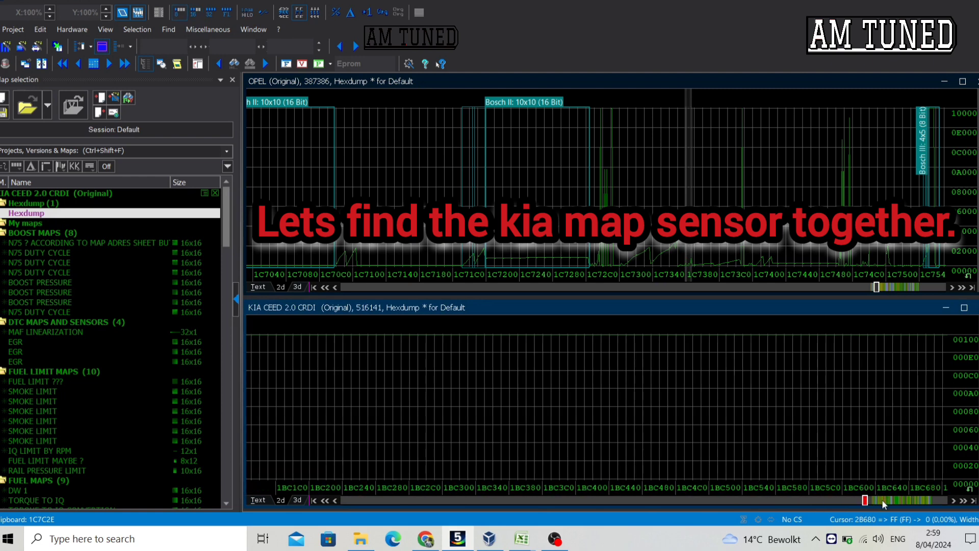
pyautogui.click(882, 500)
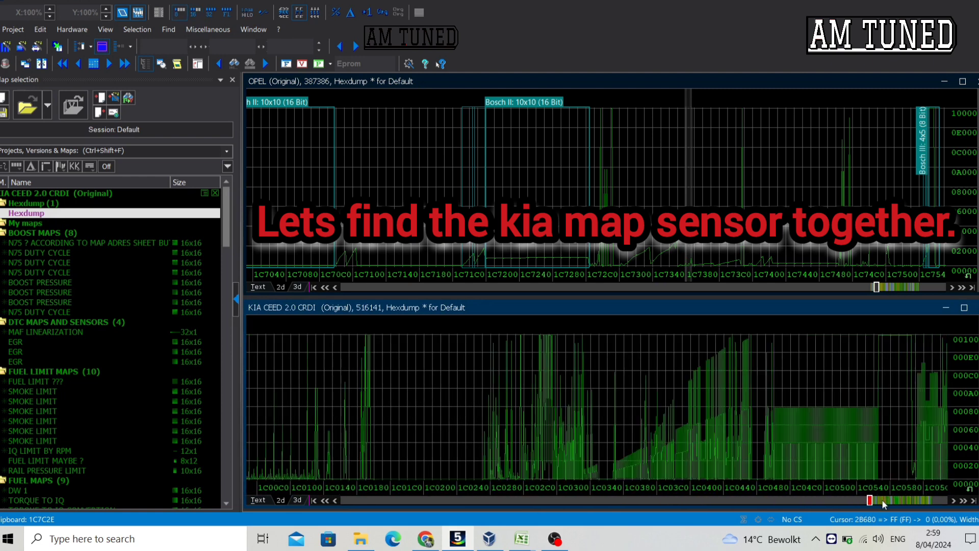
pyautogui.click(882, 500)
pyautogui.click(882, 499)
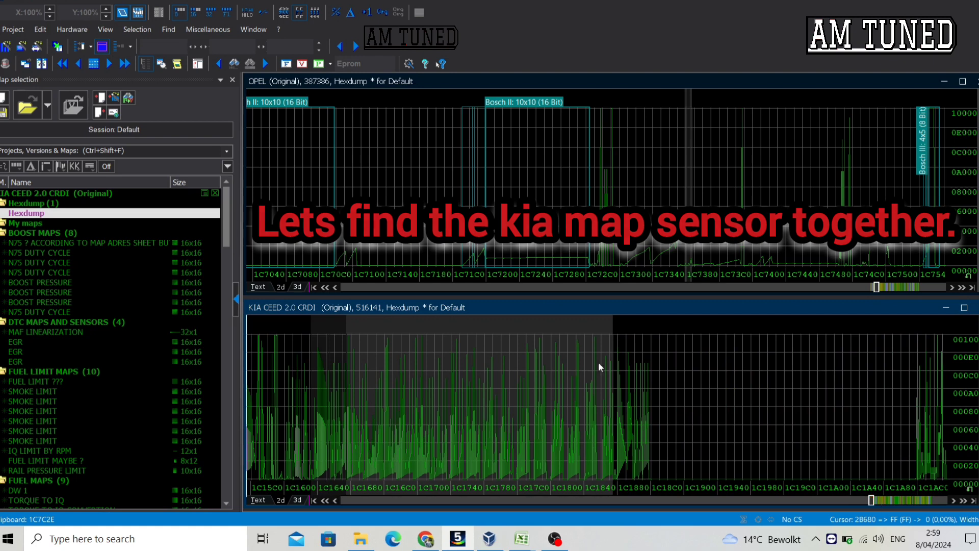
pyautogui.click(197, 12)
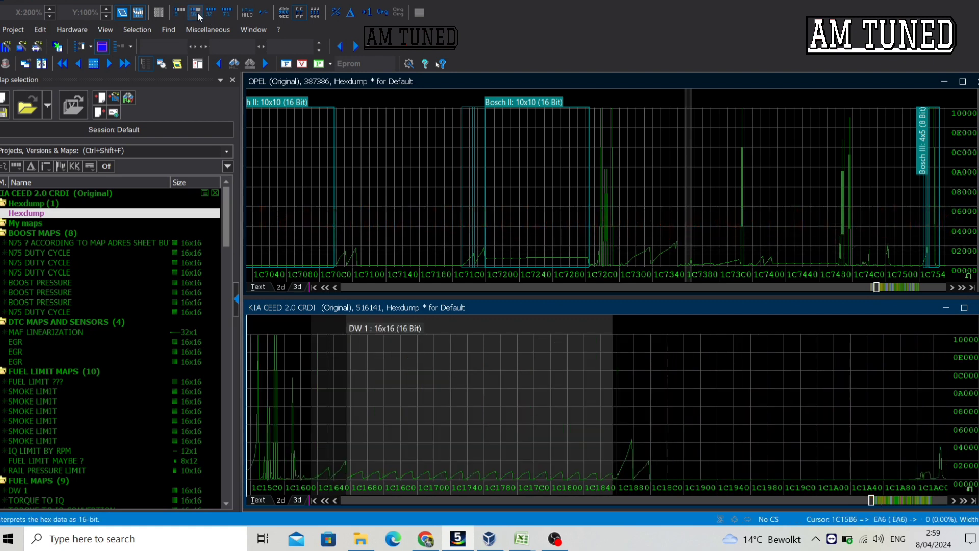
# Search the KIA data block forward from about 1C2000 to 1C8E00 for the curve shape that precedes the OPEL MAP sensor.
pyautogui.click(922, 501)
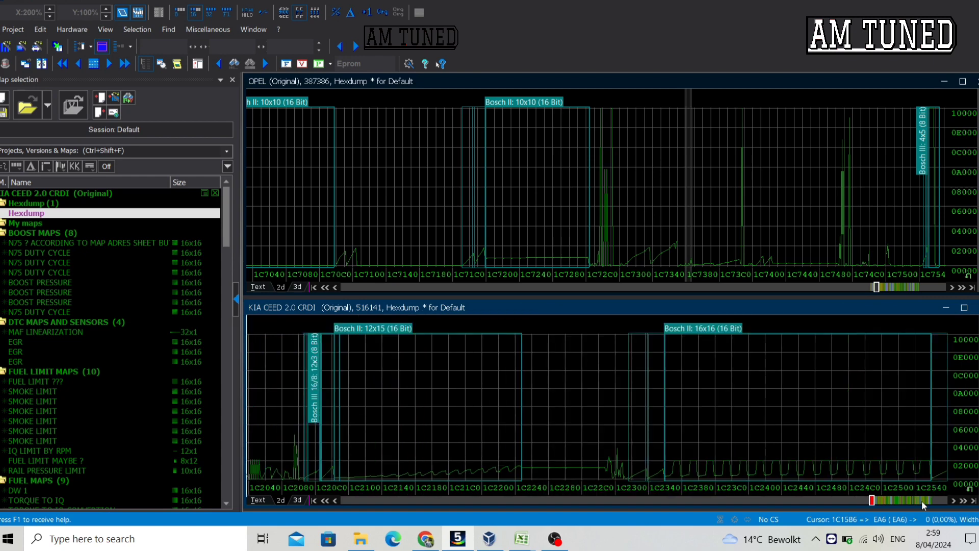
pyautogui.click(922, 501)
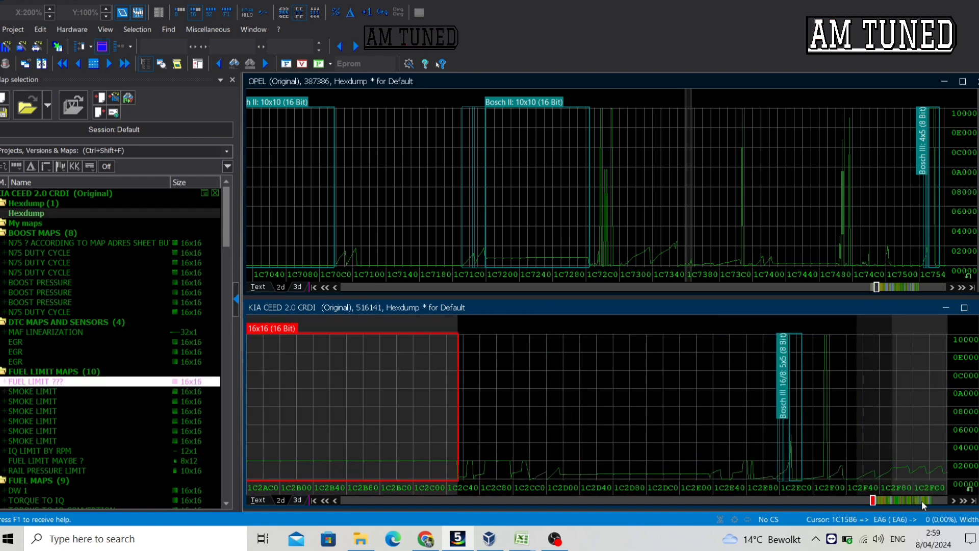
pyautogui.click(922, 500)
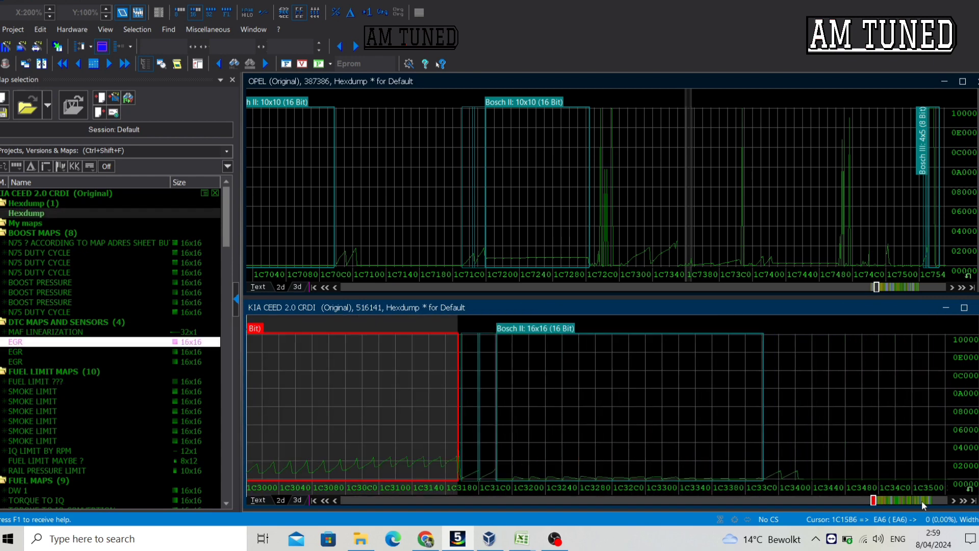
pyautogui.click(922, 501)
pyautogui.click(922, 501)
pyautogui.click(922, 501)
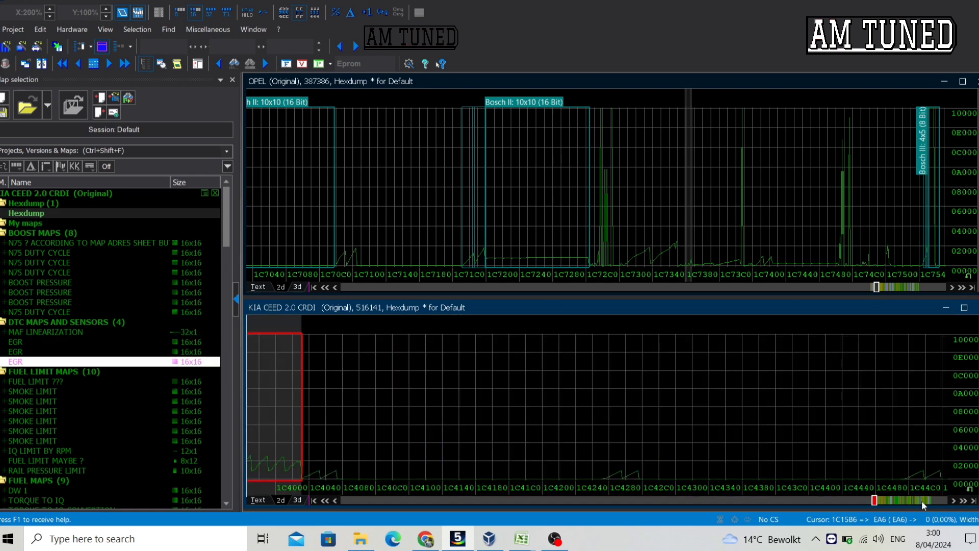
pyautogui.click(922, 500)
pyautogui.click(922, 500)
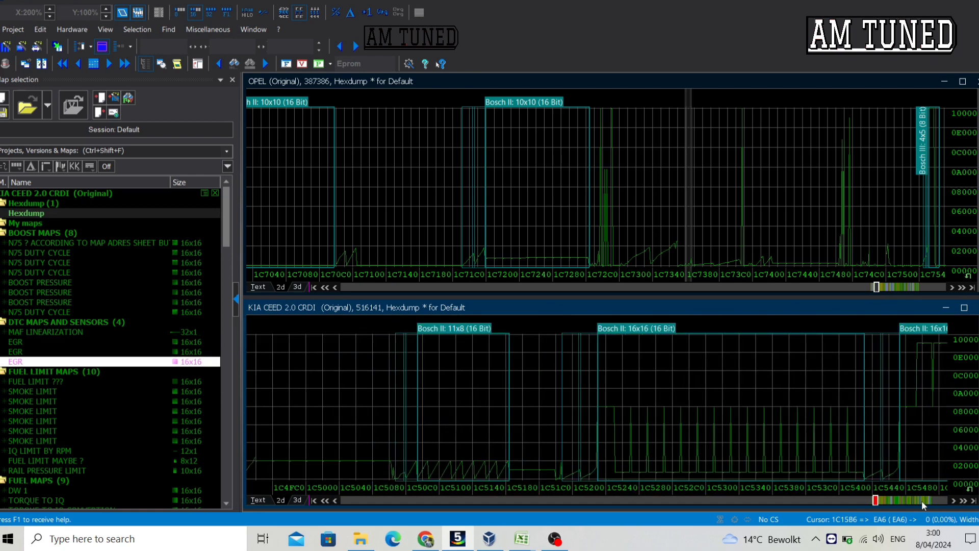
pyautogui.click(922, 500)
pyautogui.click(922, 500)
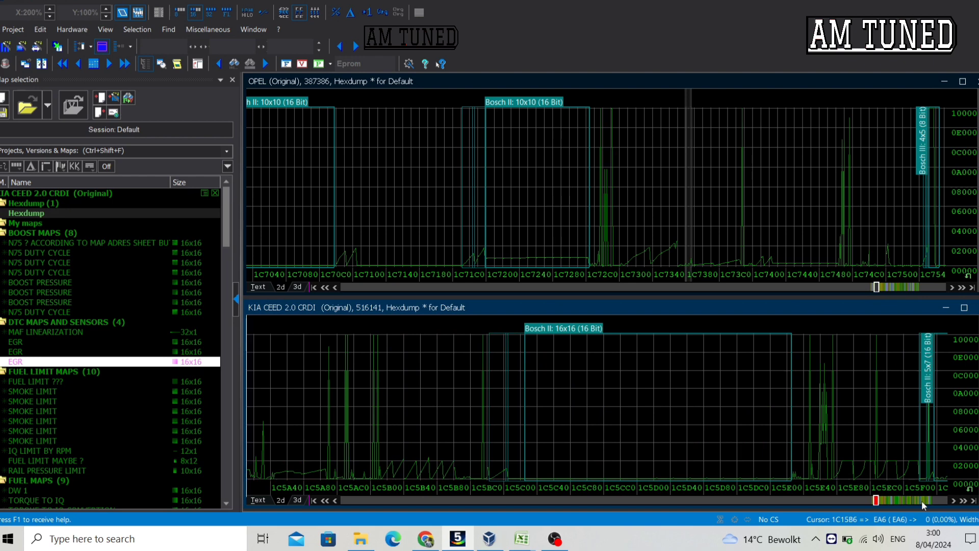
pyautogui.click(922, 500)
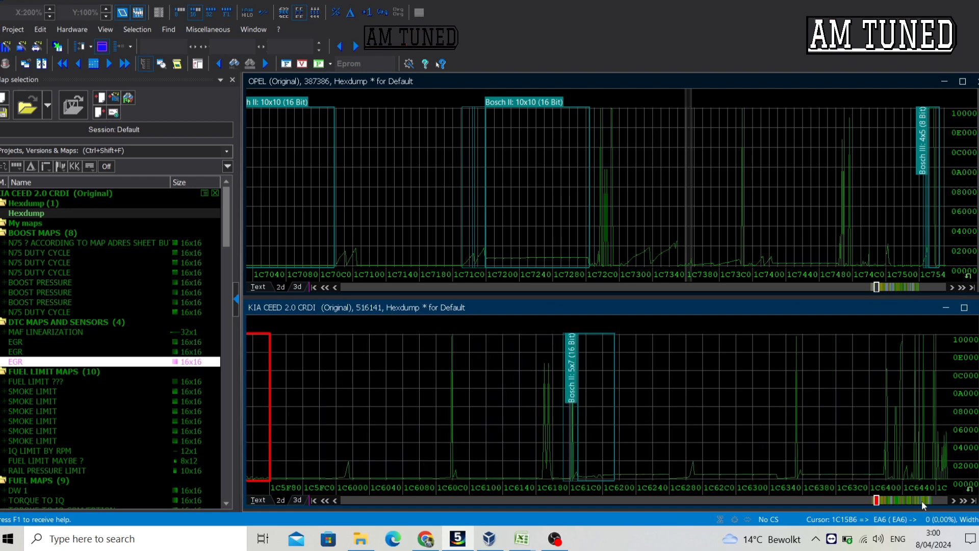
pyautogui.click(922, 501)
pyautogui.click(922, 501)
pyautogui.click(922, 501)
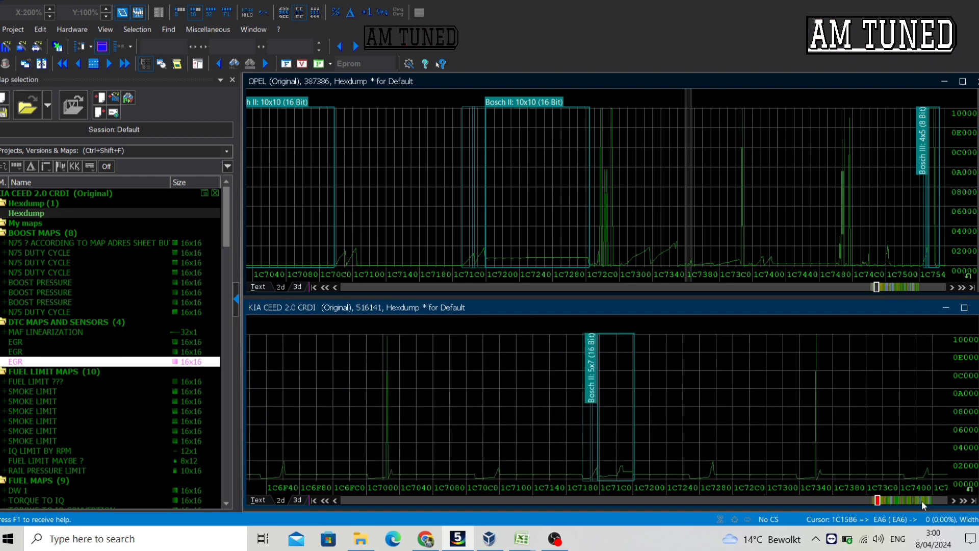
pyautogui.click(922, 500)
pyautogui.click(922, 501)
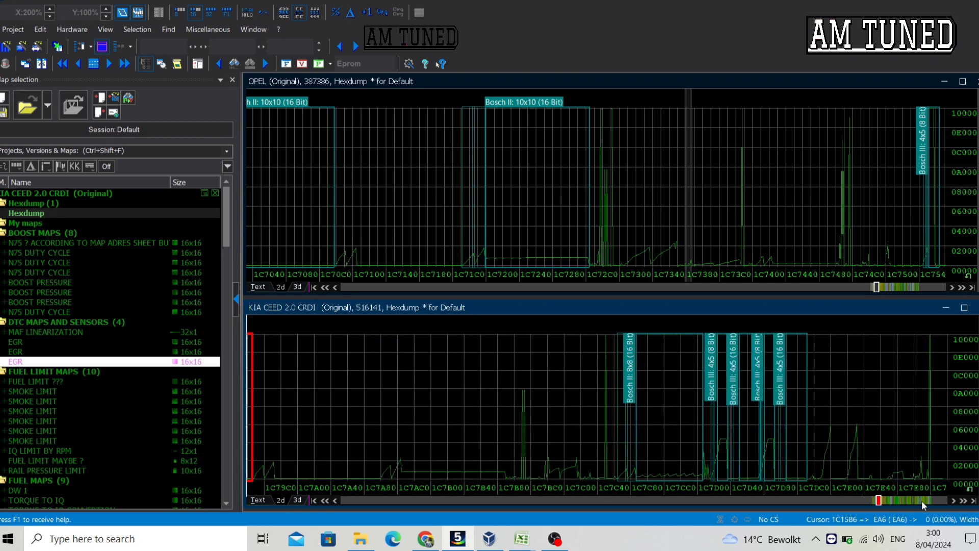
pyautogui.click(922, 500)
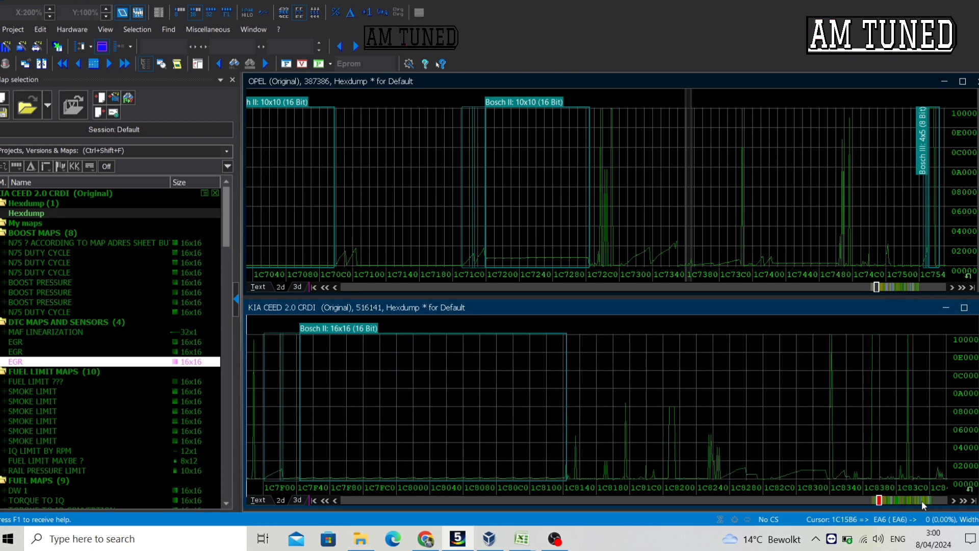
pyautogui.click(922, 500)
pyautogui.click(922, 500)
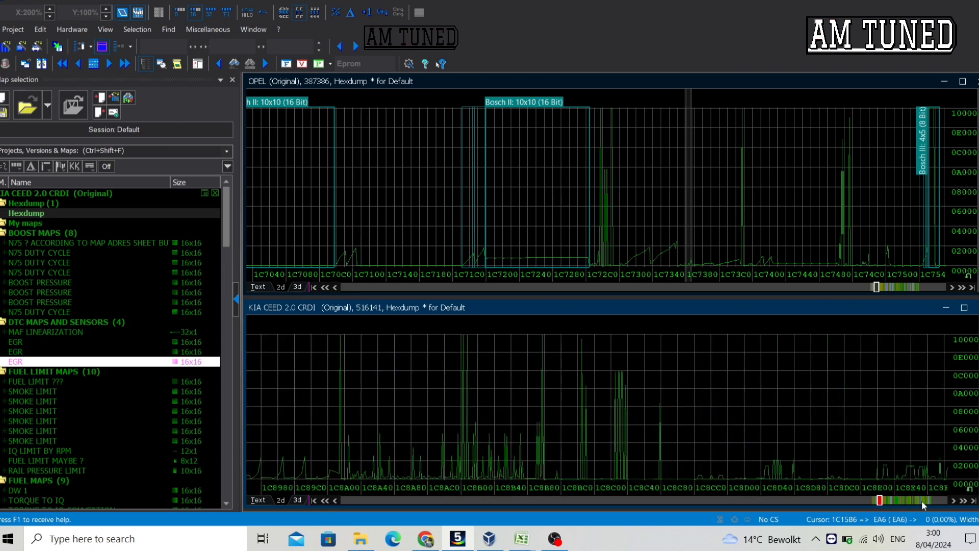
# Re-examine the KIA curves after the 5x5 maps near 1C8900, continuing the MAP sensor search to about 1C9980.
pyautogui.click(870, 499)
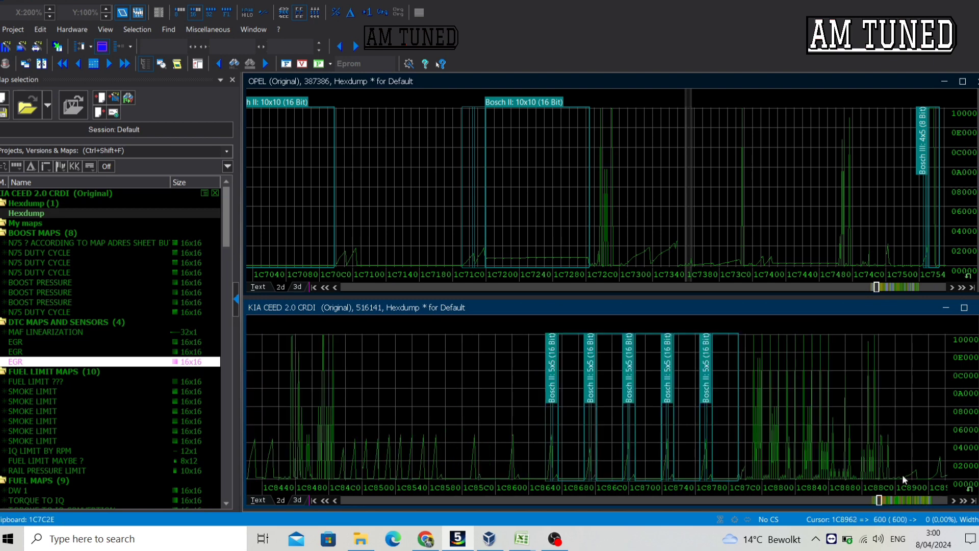
pyautogui.click(963, 500)
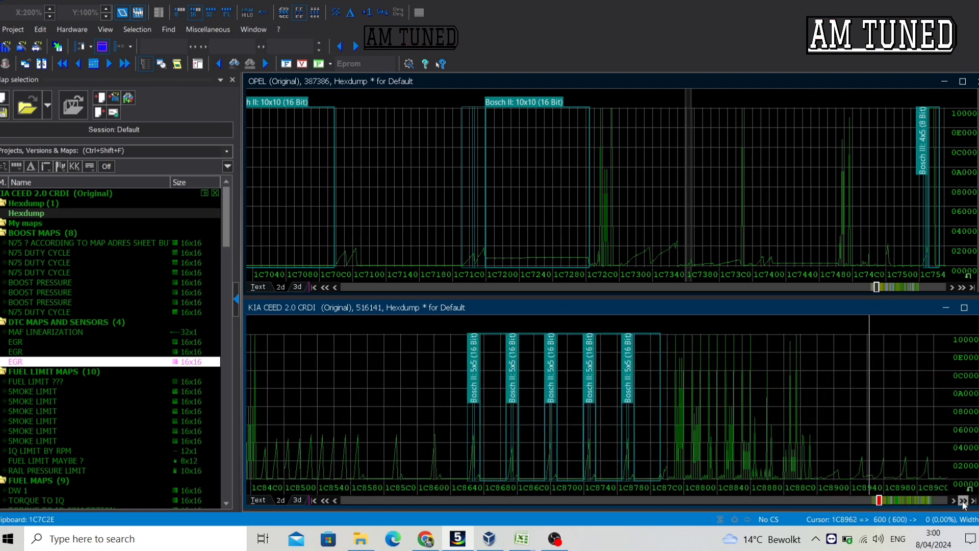
pyautogui.click(908, 500)
pyautogui.click(908, 500)
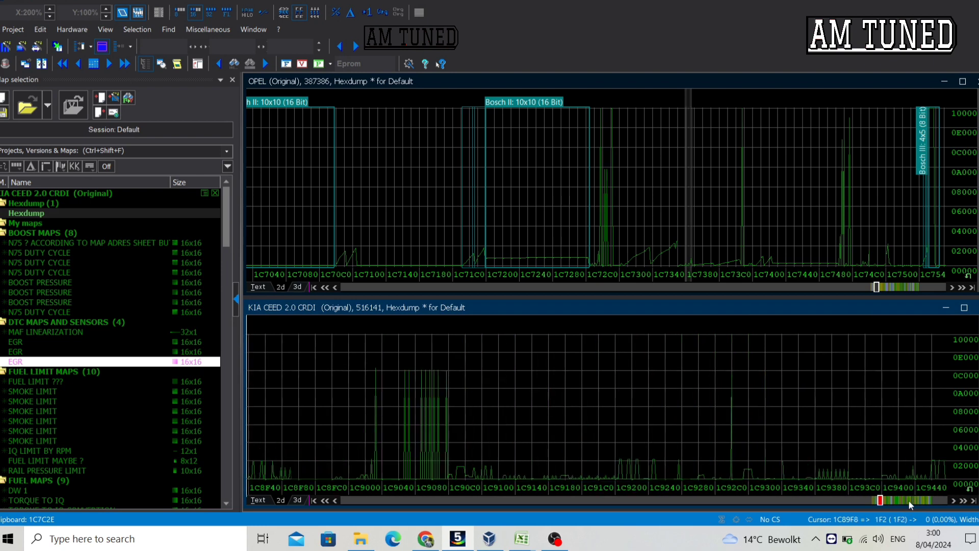
pyautogui.click(908, 500)
pyautogui.click(908, 500)
# Go back through the KIA data block, mark the candidate curve at 1C7C16 and compare its surroundings with the OPEL shape.
pyautogui.click(852, 500)
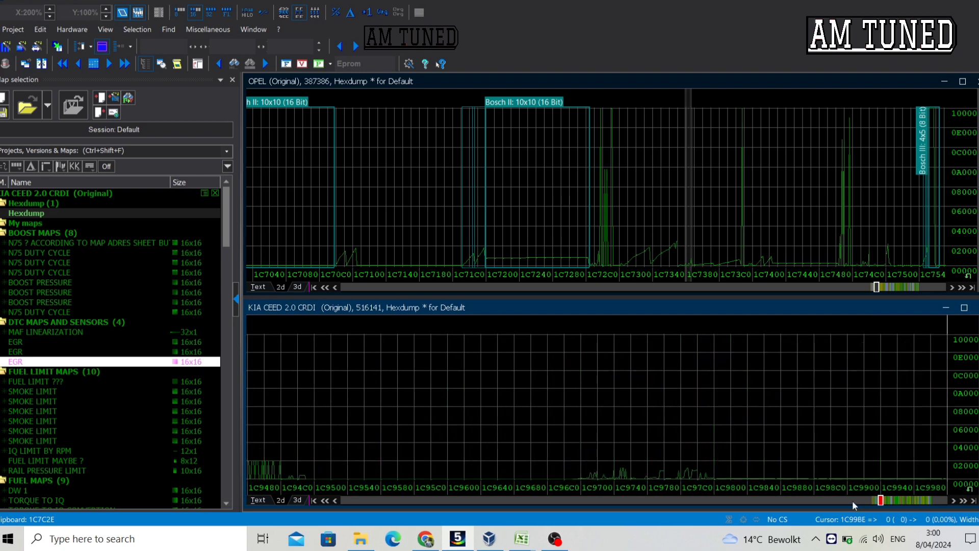
pyautogui.click(852, 501)
pyautogui.click(852, 501)
pyautogui.click(852, 501)
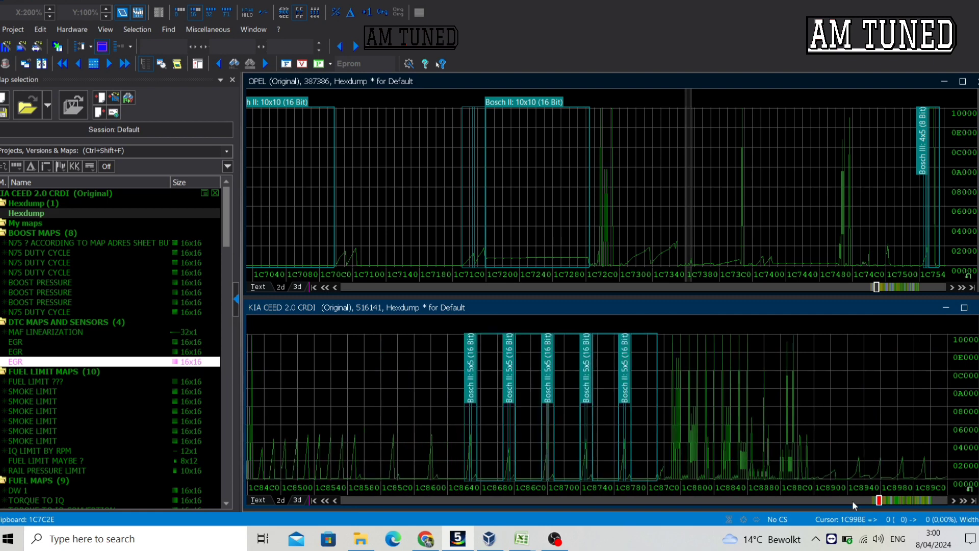
pyautogui.click(852, 500)
pyautogui.click(852, 500)
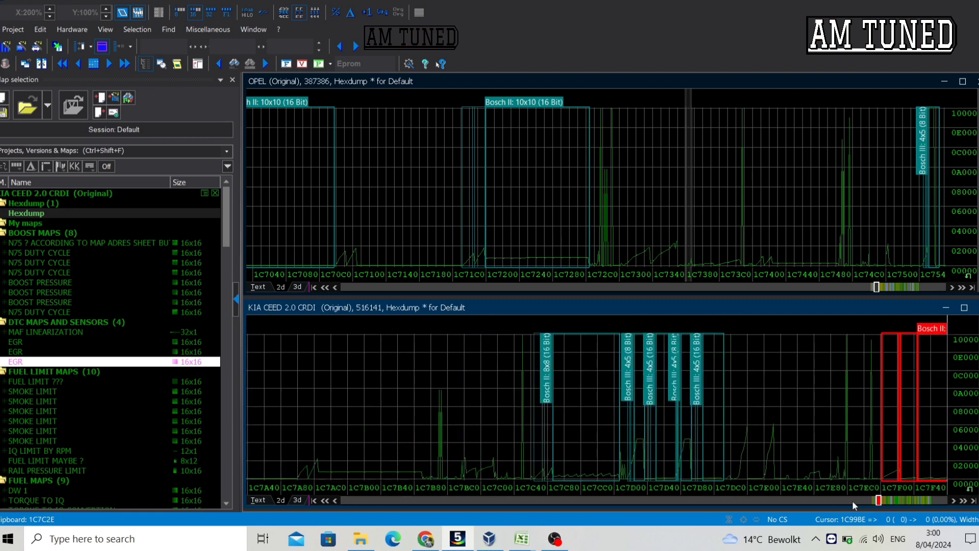
pyautogui.click(493, 469)
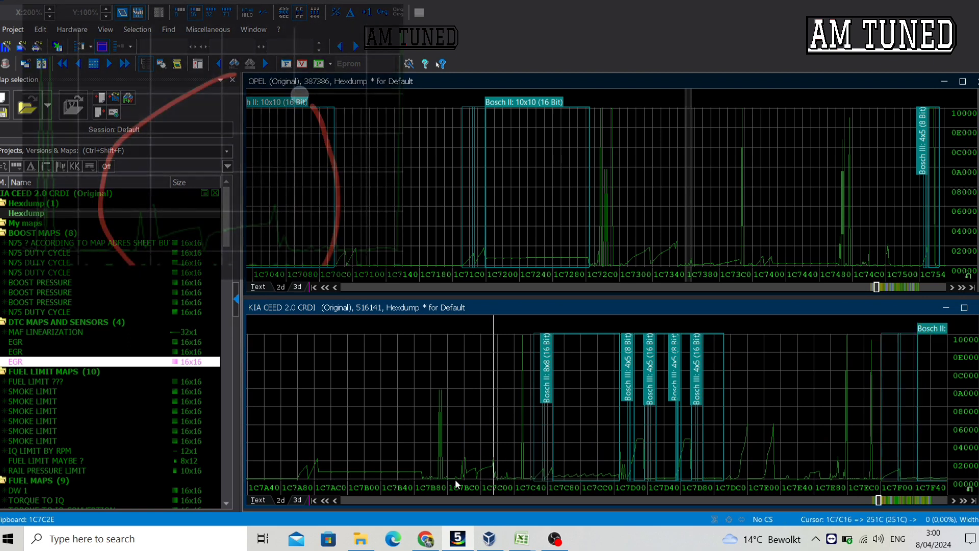
pyautogui.click(325, 500)
pyautogui.click(325, 500)
pyautogui.click(324, 501)
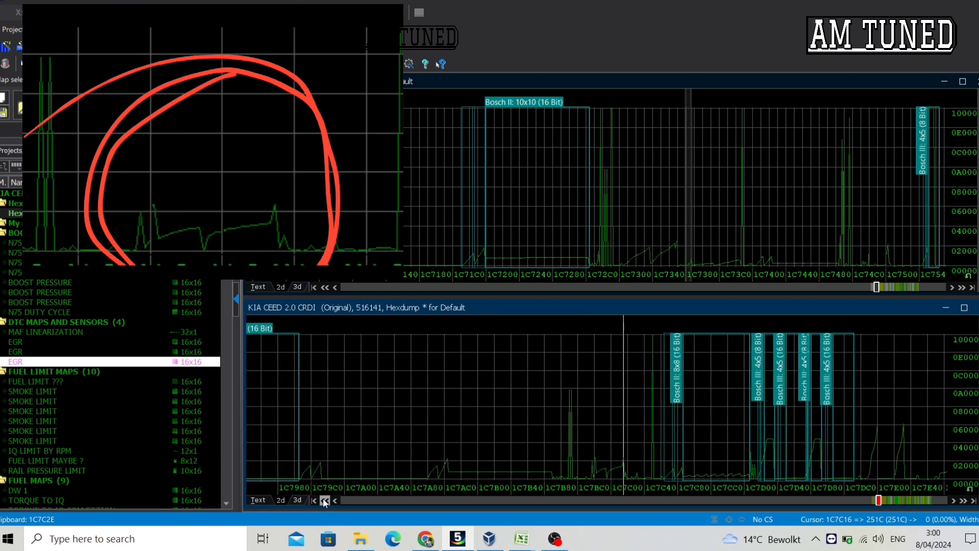
# Zoom in on the KIA candidate curve between the spikes and the 8x8 map, and mark its end at 1C7C1C.
pyautogui.click(325, 501)
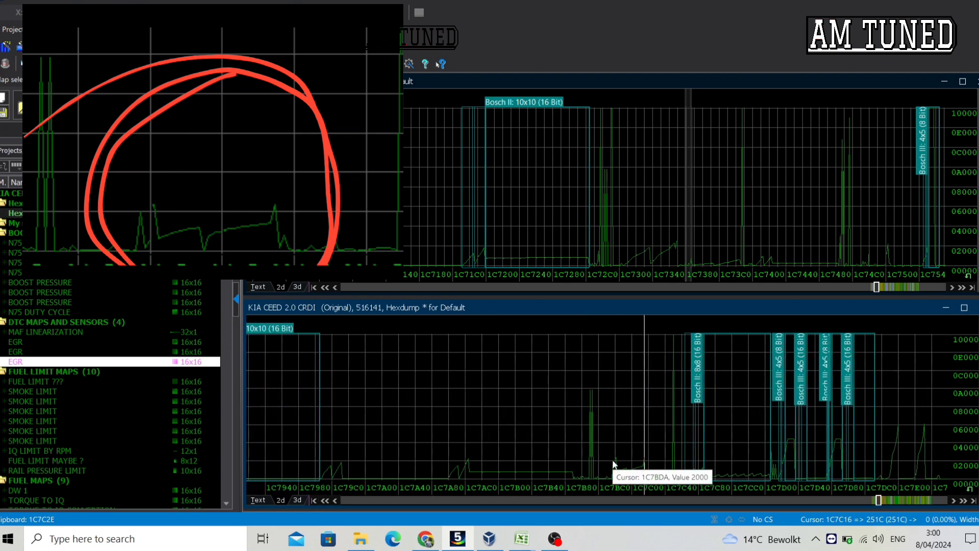
pyautogui.scroll(1, 613, 464)
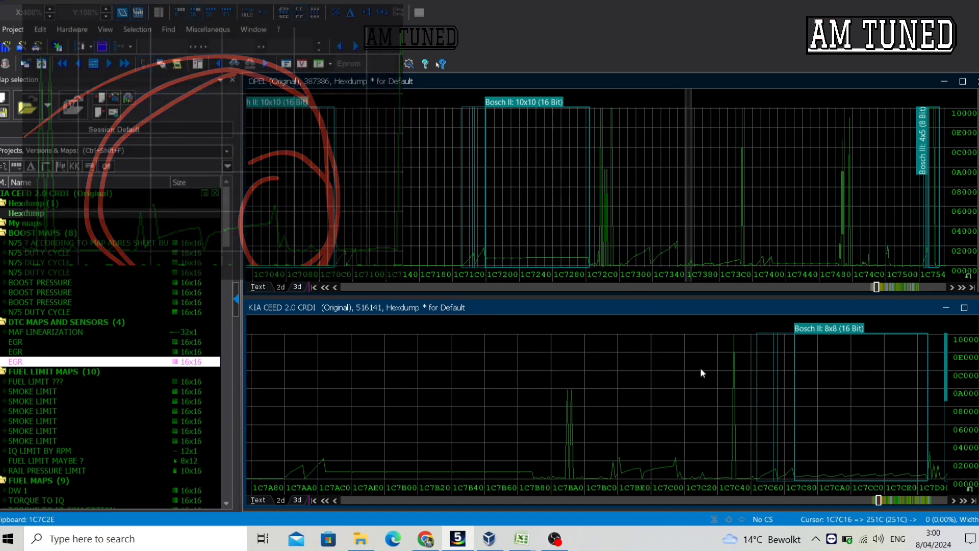
pyautogui.click(682, 474)
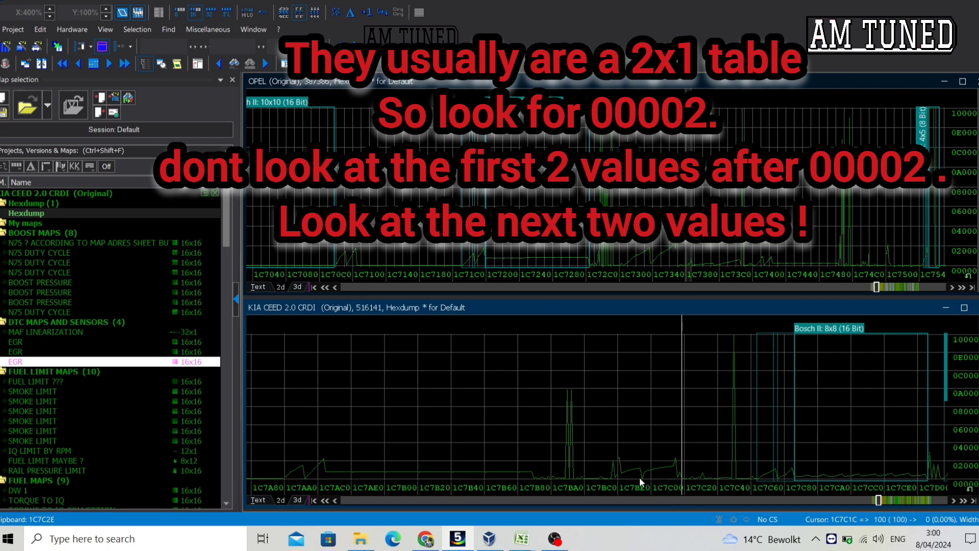
# Show the KIA and OPEL hexdumps as text with decimal values, with the OPEL MAP sensor rows around 1C7380 in view.
pyautogui.click(262, 500)
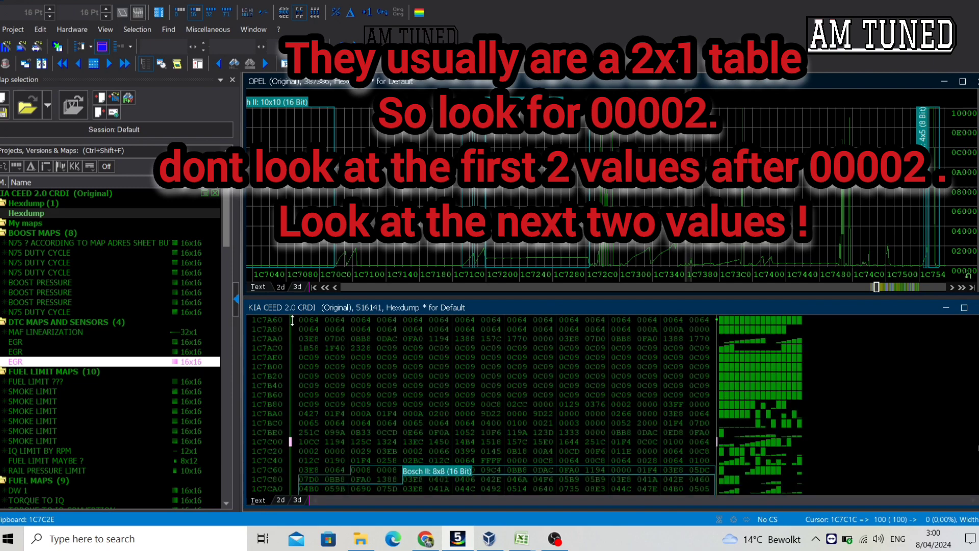
pyautogui.click(262, 286)
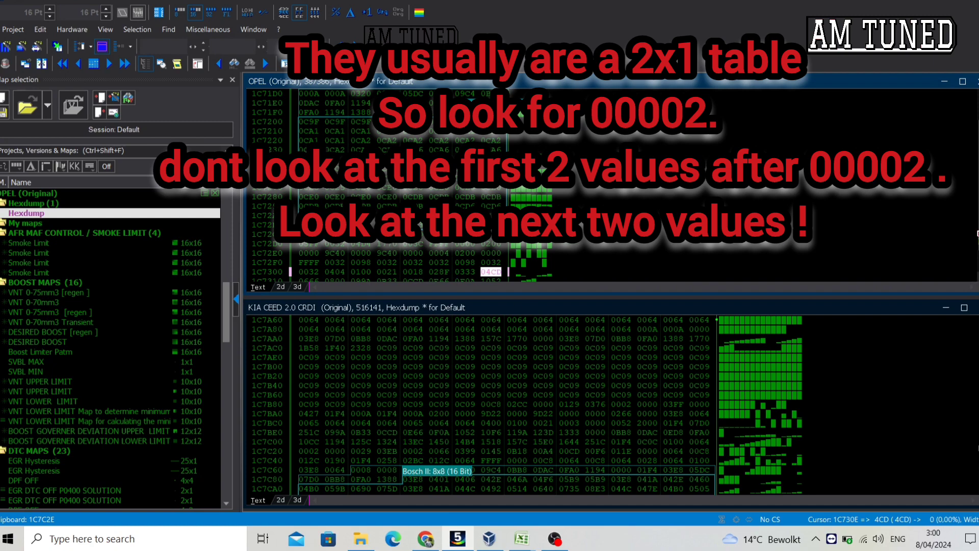
pyautogui.scroll(-4, 482, 161)
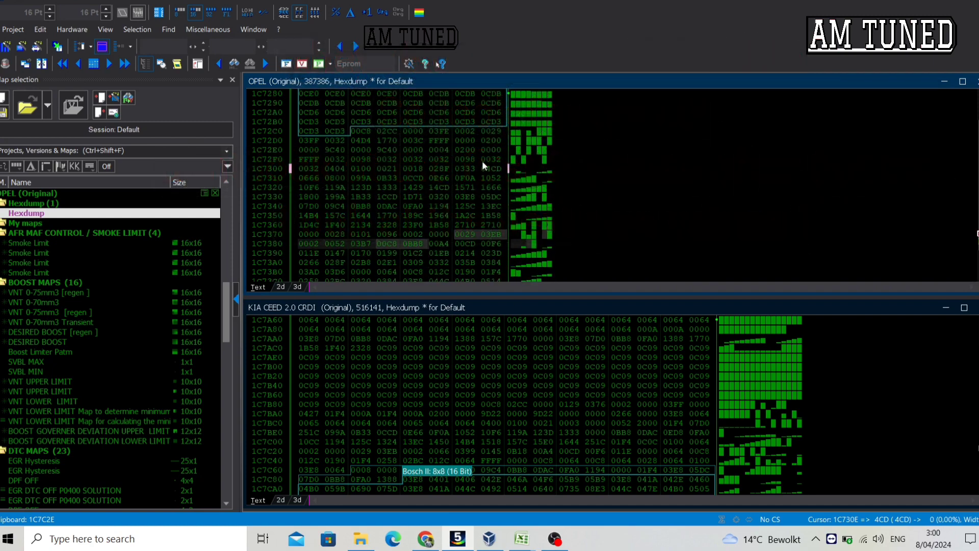
pyautogui.click(284, 12)
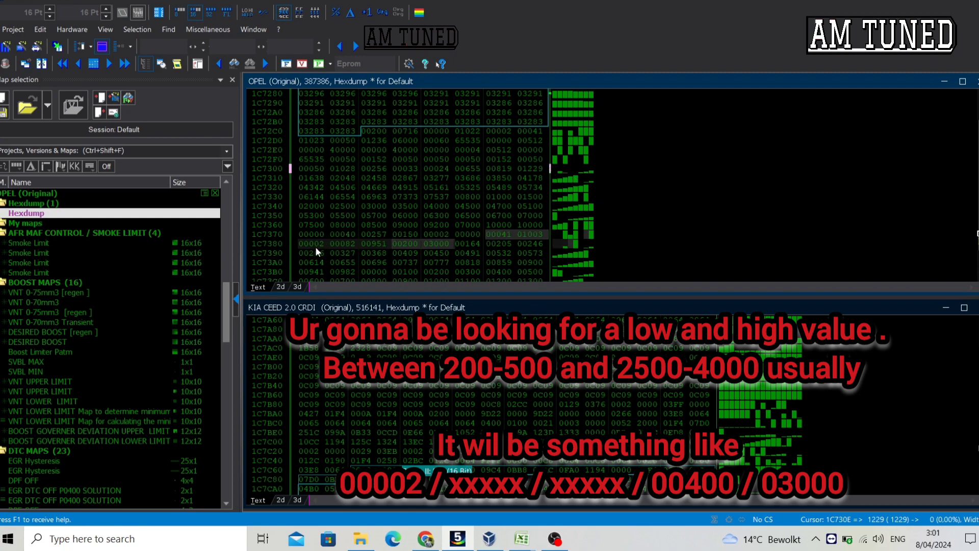
pyautogui.click(544, 403)
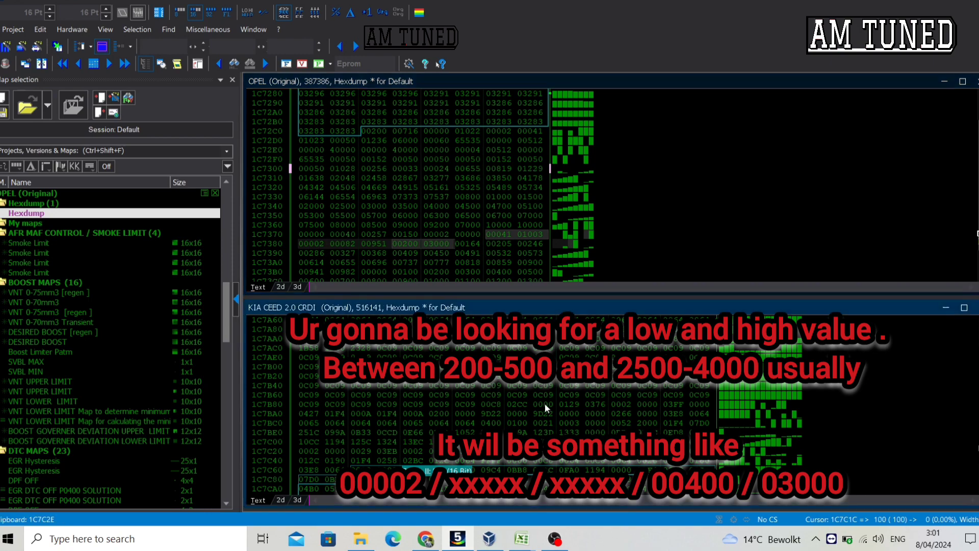
pyautogui.click(283, 13)
pyautogui.click(605, 443)
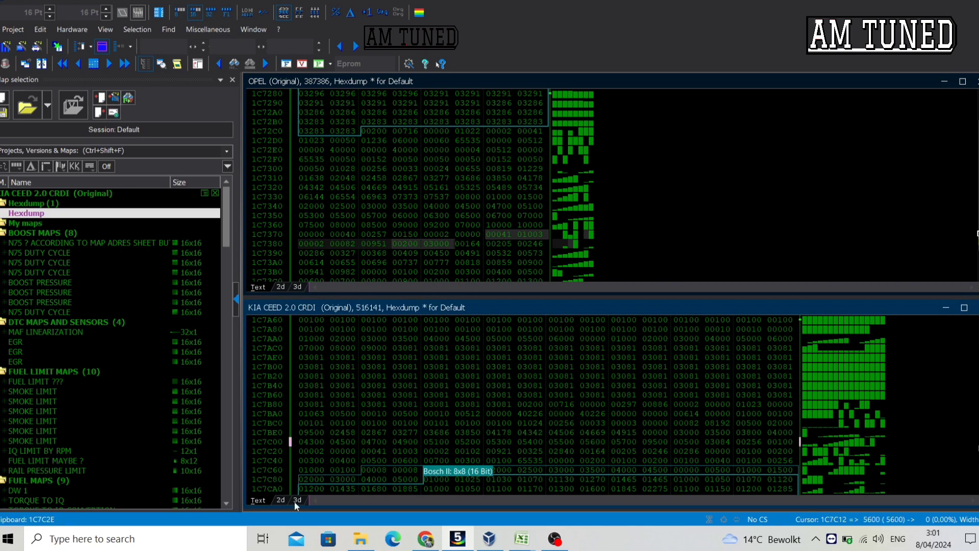
# Re-mark the KIA curve's end at 1C7C1C in the 2D view, and select the values 00002 through 02840 following it in the text view.
pyautogui.click(281, 500)
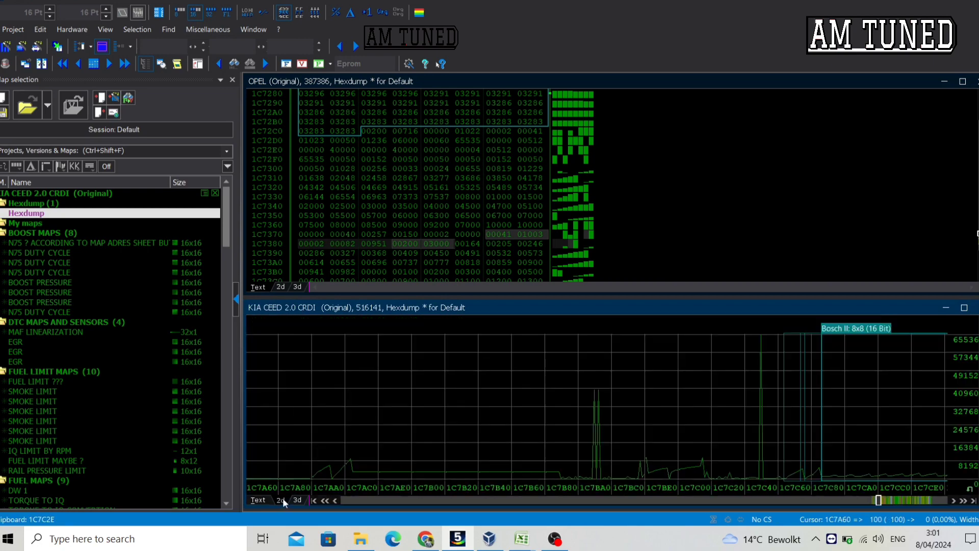
pyautogui.click(709, 471)
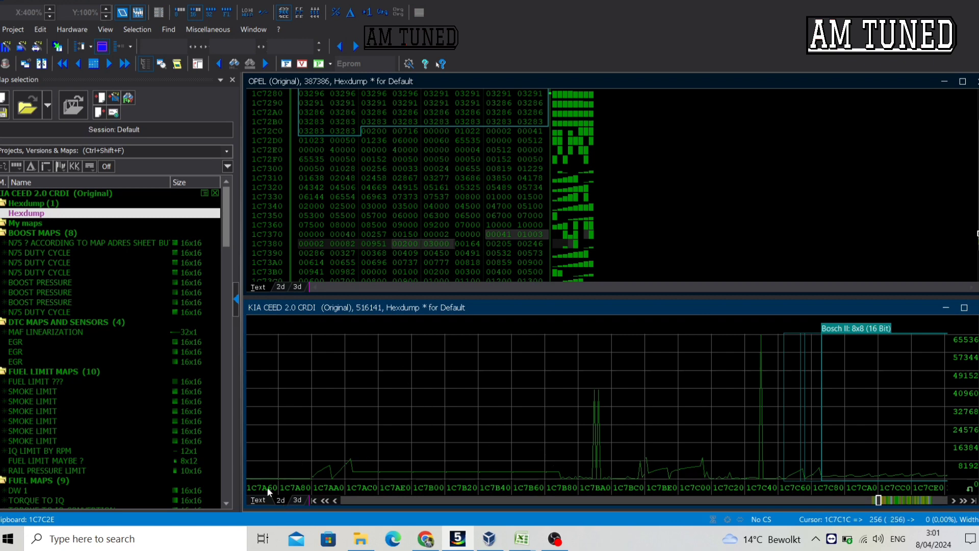
pyautogui.click(258, 500)
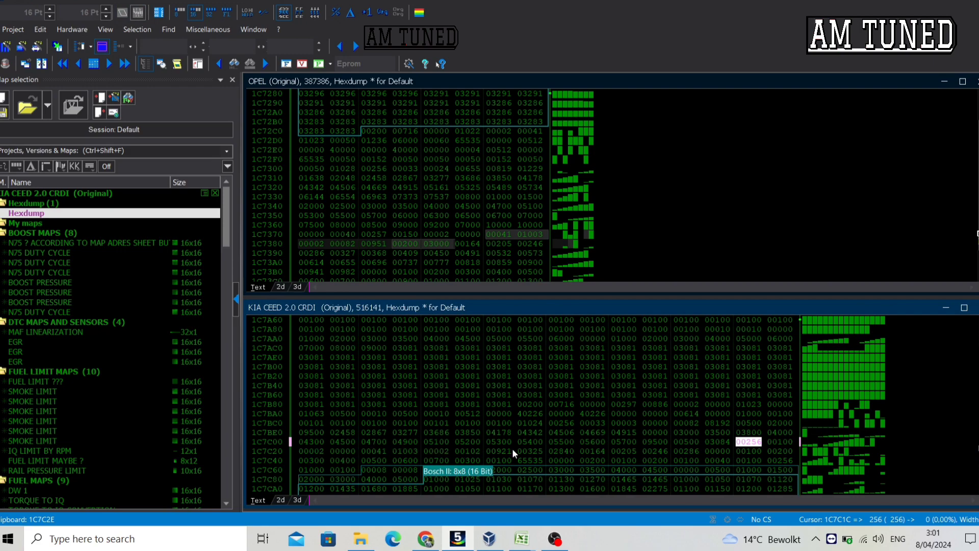
pyautogui.moveTo(563, 453); pyautogui.dragTo(436, 451)
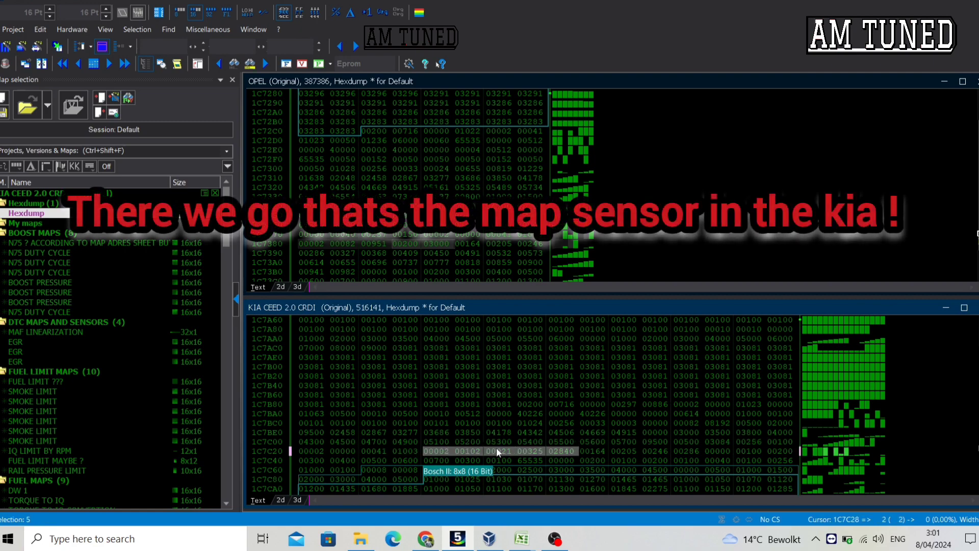
pyautogui.rightClick(563, 431)
# Create a 2x1 map from the values 00325 and 02840 at address 1C7C2E in the KIA hexdump.
pyautogui.click(531, 448)
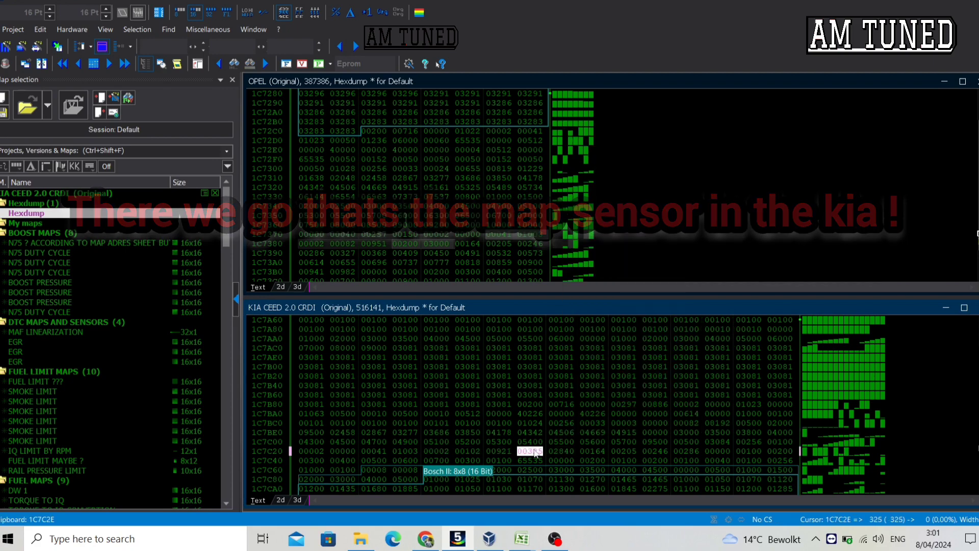
pyautogui.moveTo(530, 451); pyautogui.dragTo(559, 454)
pyautogui.press('k')
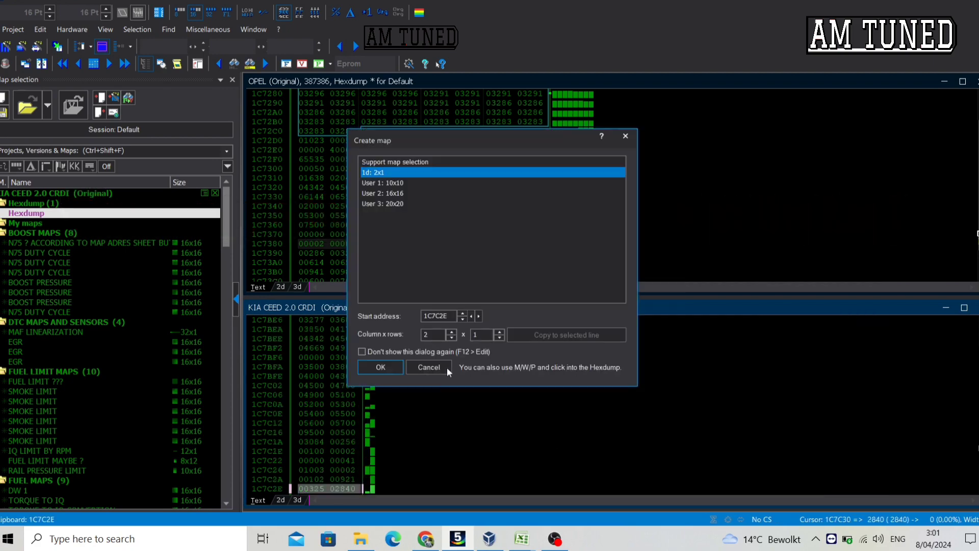
pyautogui.click(390, 366)
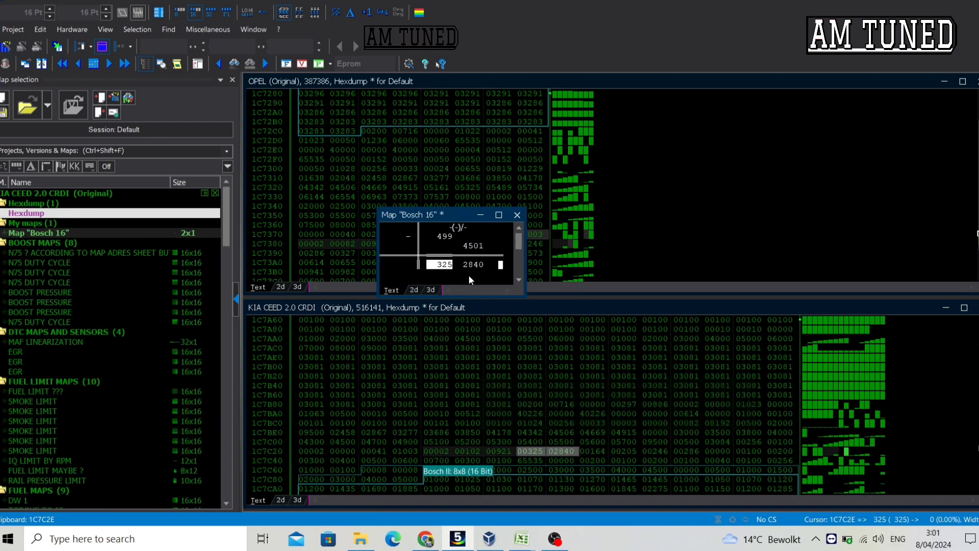
# Copy the X-axis factor 4.887586 from the properties of the OPEL map "MAP Sensor MBAR min - max".
pyautogui.click(354, 198)
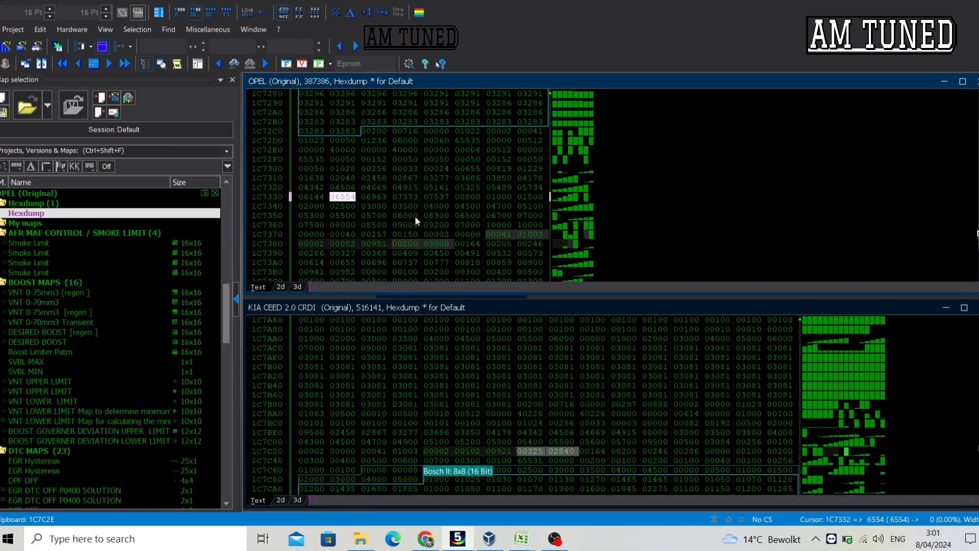
pyautogui.doubleClick(433, 244)
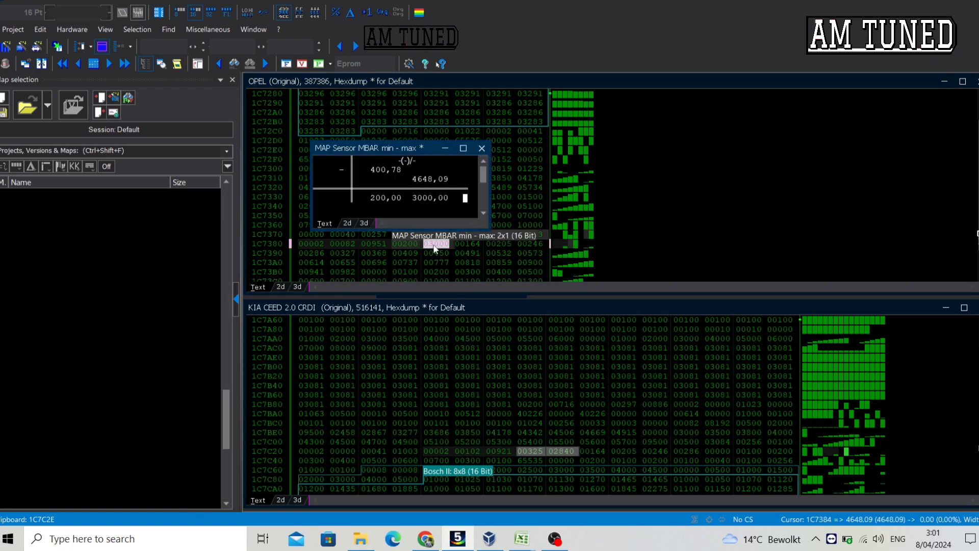
pyautogui.rightClick(415, 213)
pyautogui.click(452, 408)
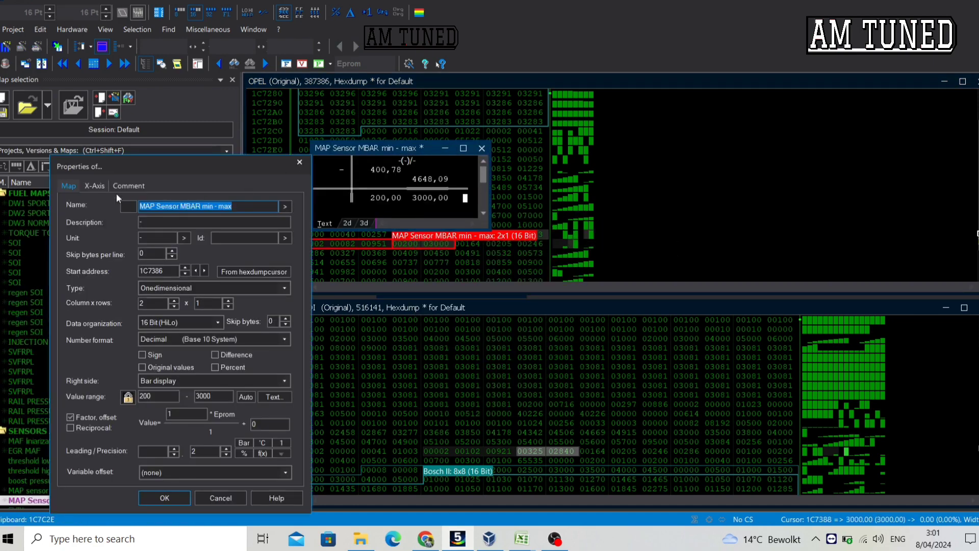
pyautogui.moveTo(200, 415); pyautogui.dragTo(151, 417)
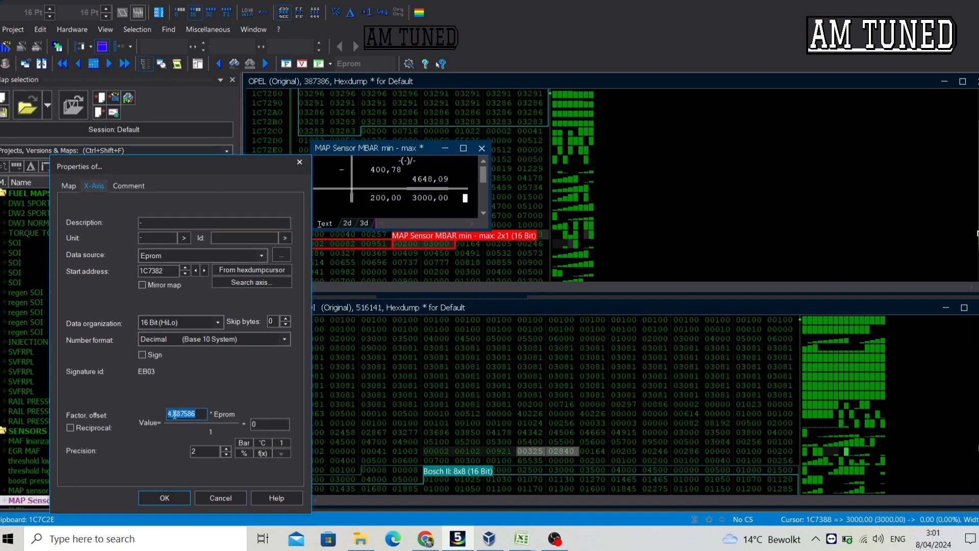
pyautogui.rightClick(174, 415)
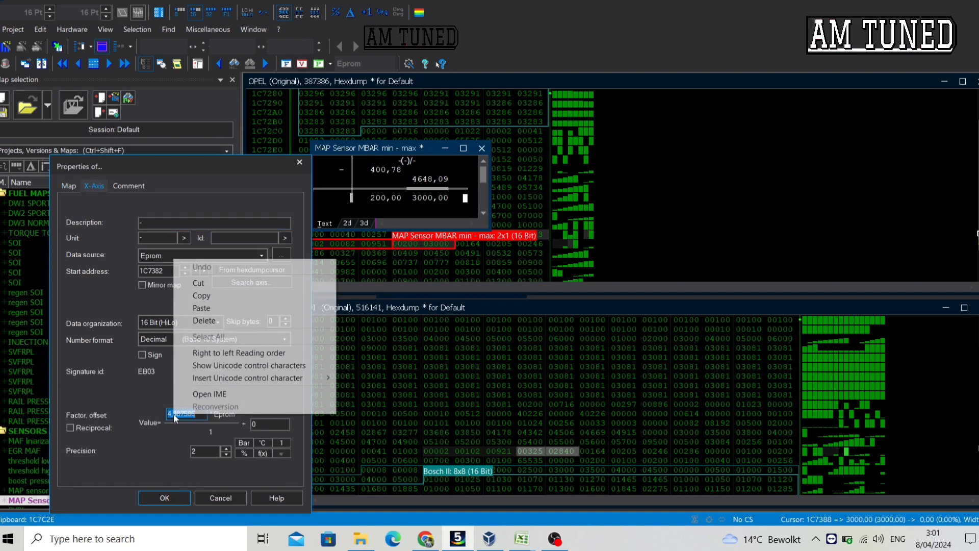
pyautogui.click(201, 296)
pyautogui.click(155, 498)
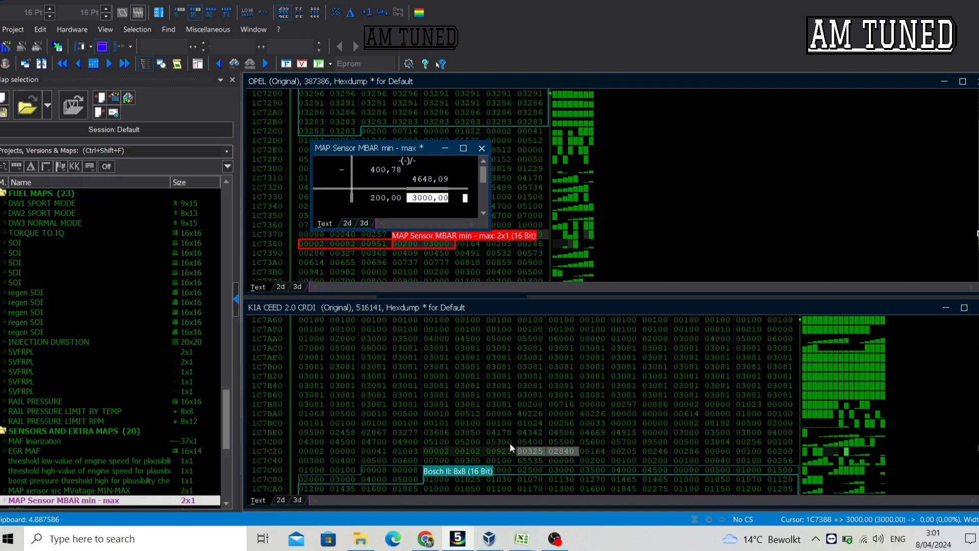
# Set the X-axis factor of the new KIA 2x1 map to 4.887586 with a precision of 2.
pyautogui.click(525, 453)
pyautogui.doubleClick(526, 451)
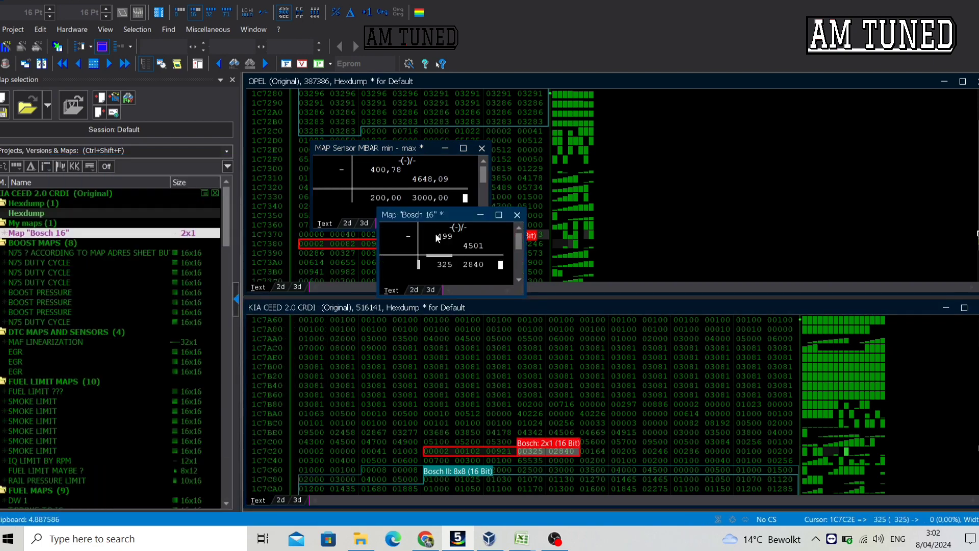
pyautogui.rightClick(463, 271)
pyautogui.click(504, 466)
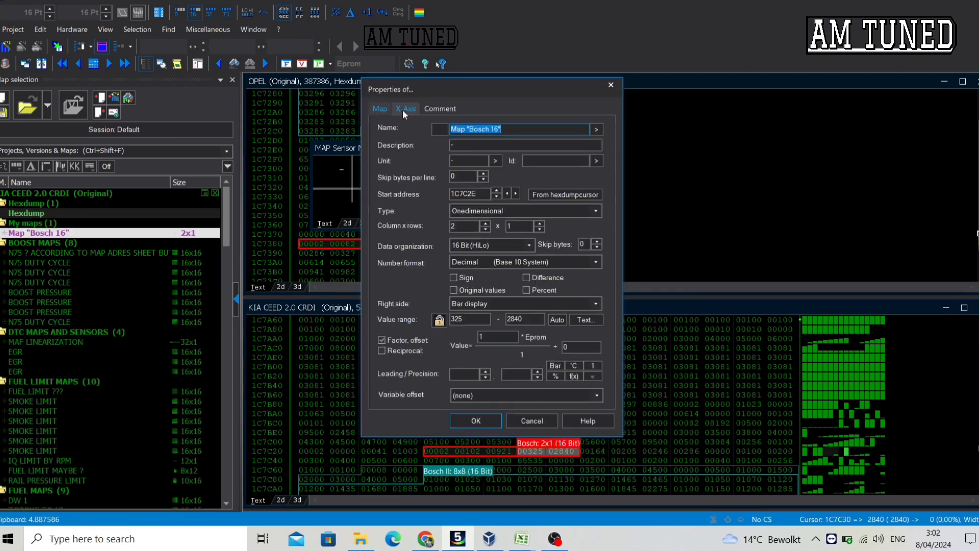
pyautogui.click(402, 109)
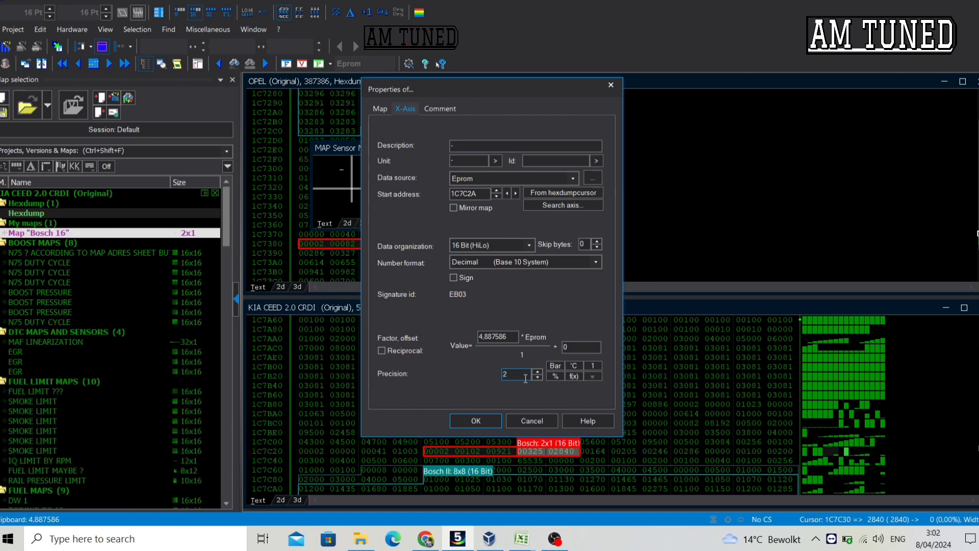
pyautogui.press('Return')
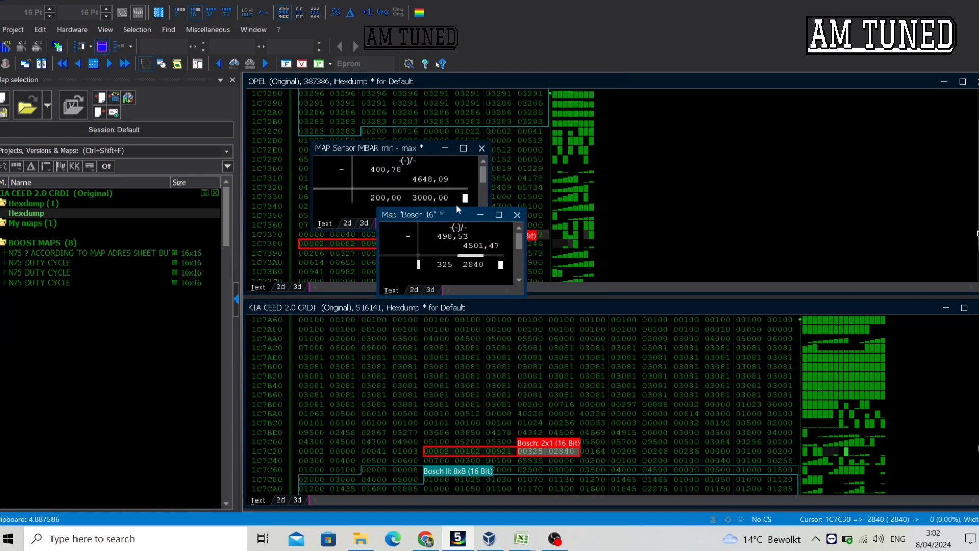
# Place the KIA map window below the OPEL map window and set the KIA map's value precision to 2.
pyautogui.moveTo(454, 214); pyautogui.dragTo(415, 252)
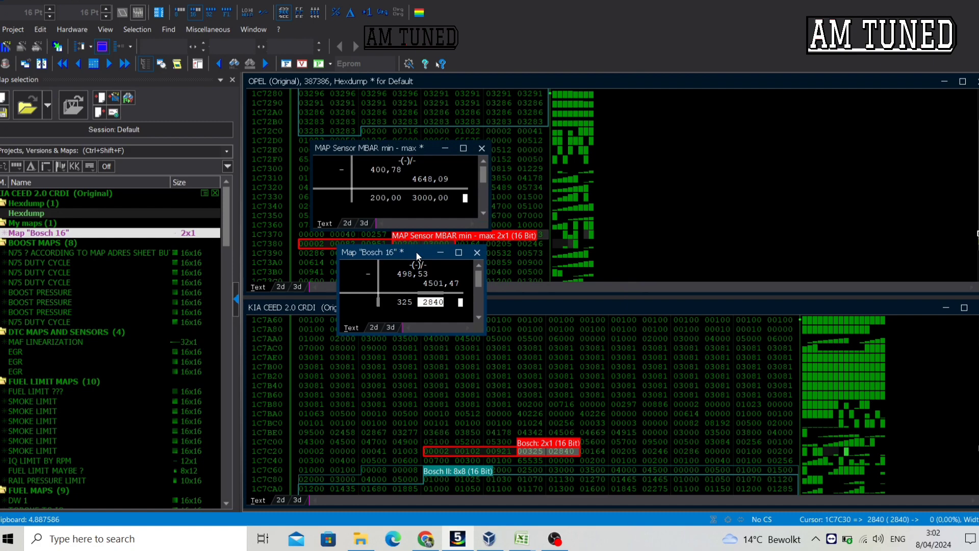
pyautogui.rightClick(430, 314)
pyautogui.click(473, 510)
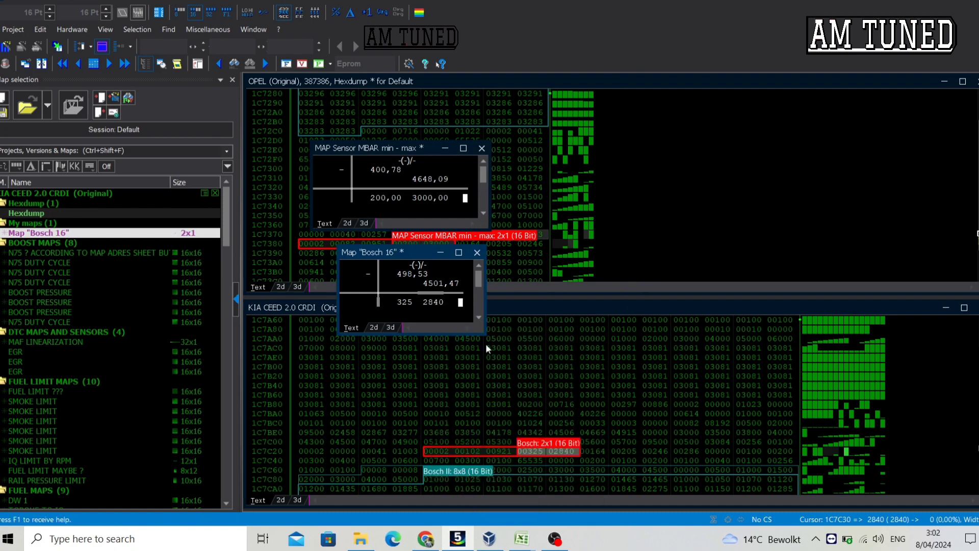
pyautogui.click(515, 375)
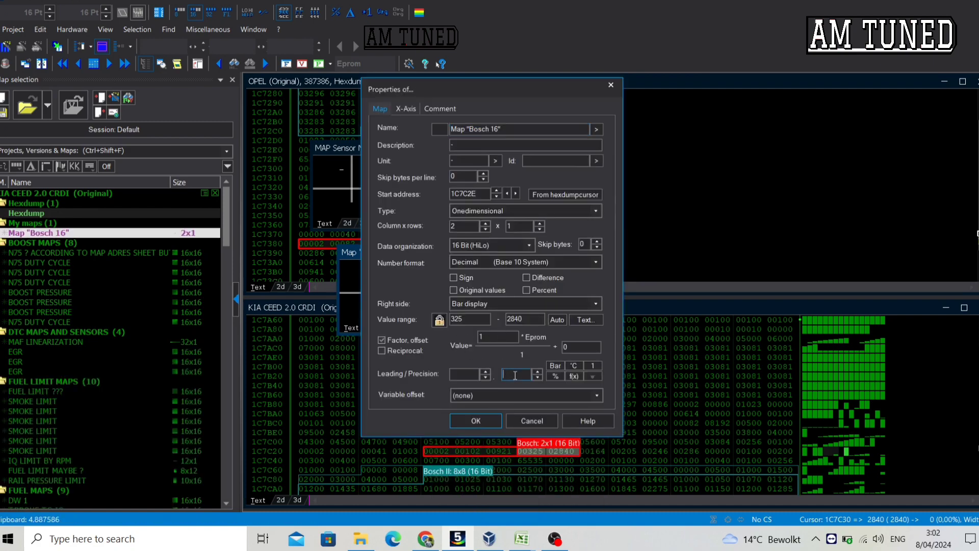
pyautogui.press('Return')
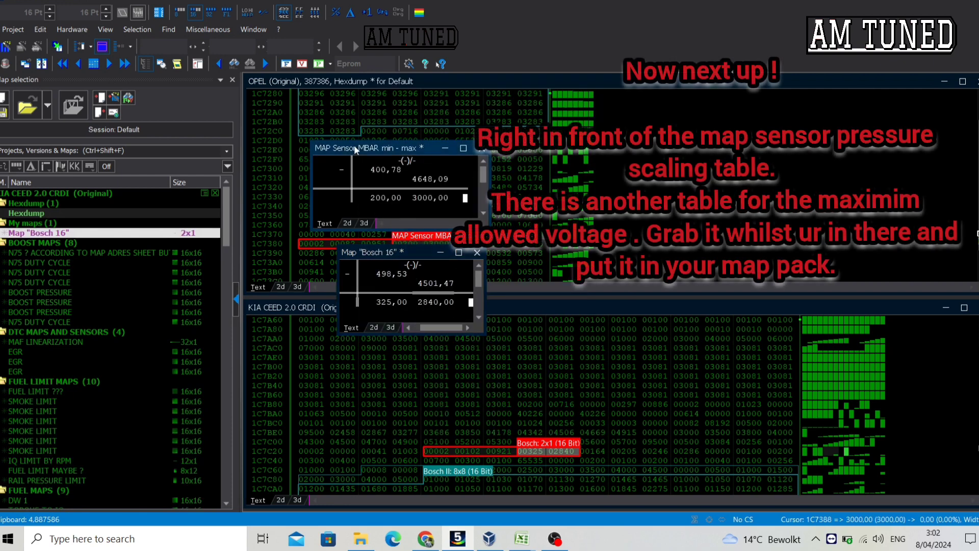
# Move the OPEL and KIA map windows aside to examine the OPEL voltage table directly before the MAP sensor table.
pyautogui.moveTo(354, 145); pyautogui.dragTo(584, 102)
pyautogui.moveTo(381, 256); pyautogui.dragTo(671, 315)
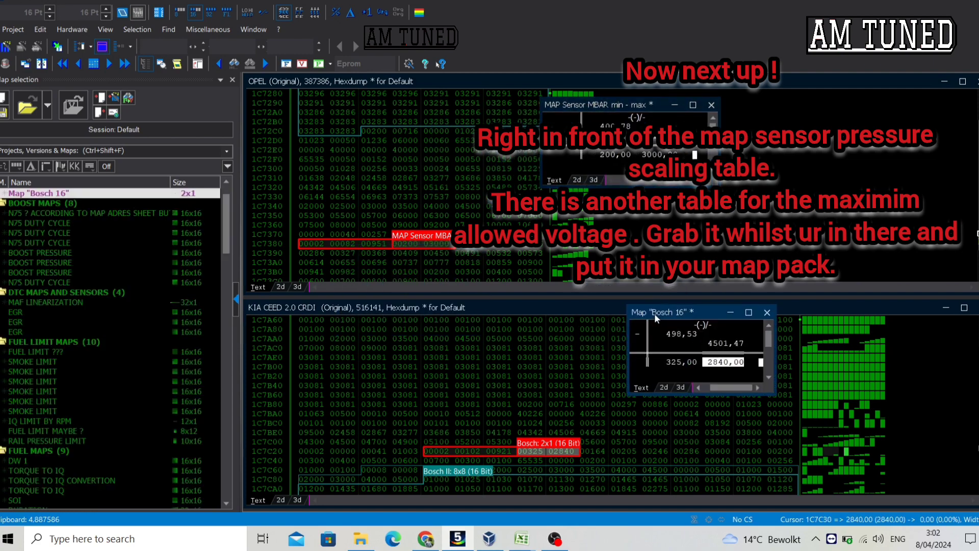
pyautogui.click(459, 206)
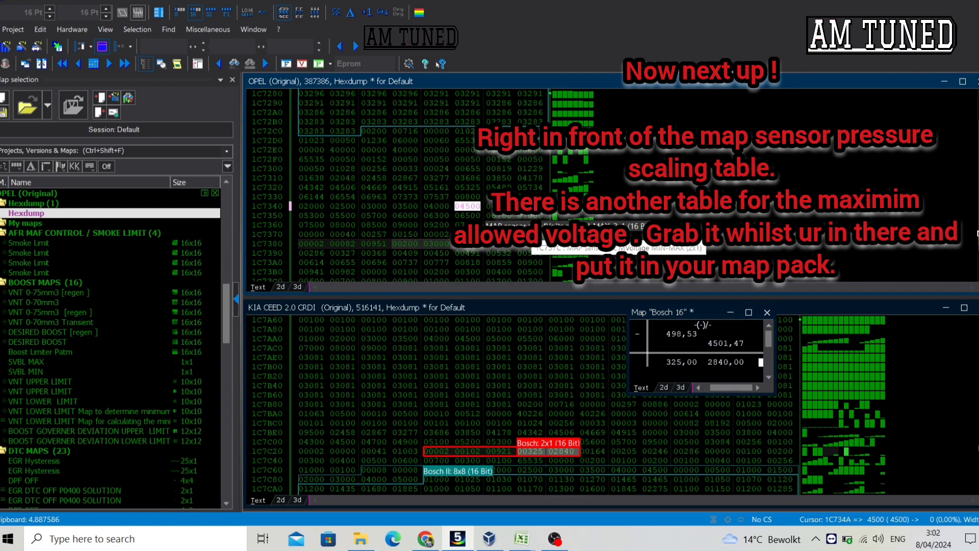
# Create a 2x1 map from the values 41 and 1003 at address 1C7C24 in the KIA hexdump and place its window over that hexdump.
pyautogui.moveTo(371, 451); pyautogui.dragTo(405, 451)
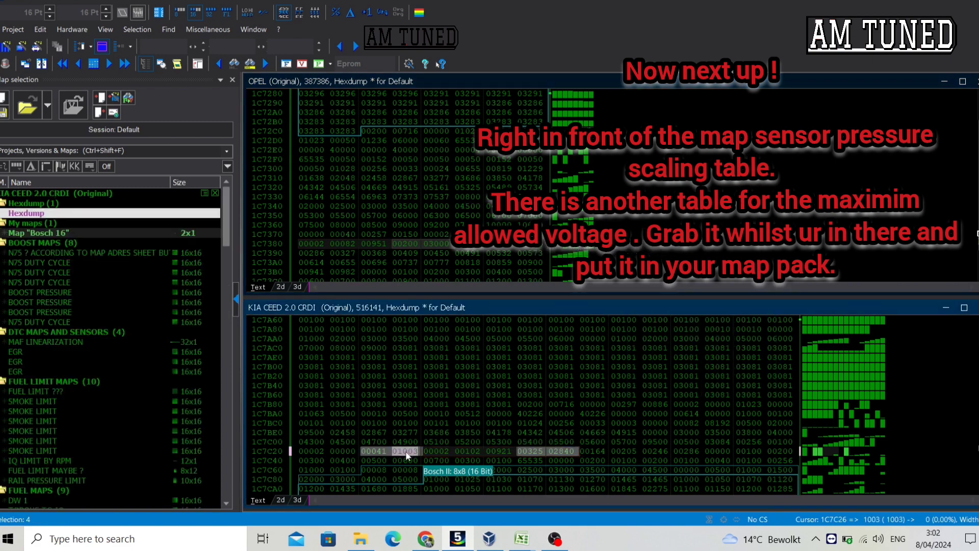
pyautogui.rightClick(473, 405)
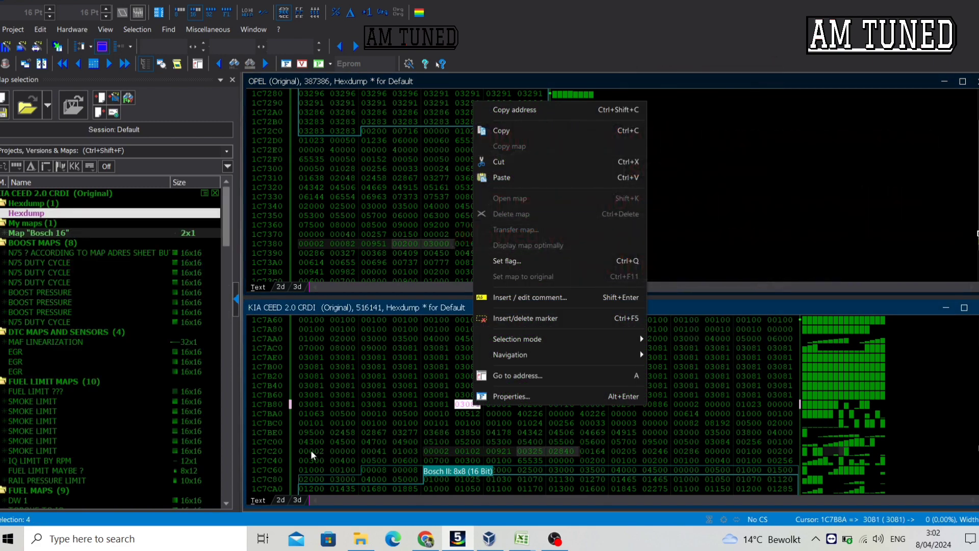
pyautogui.moveTo(374, 450); pyautogui.dragTo(402, 453)
pyautogui.press('k')
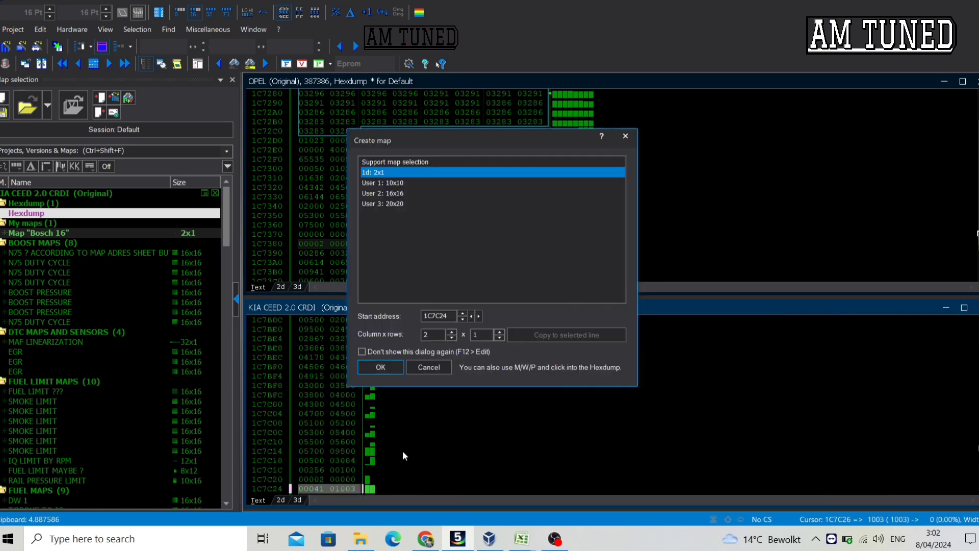
pyautogui.click(386, 372)
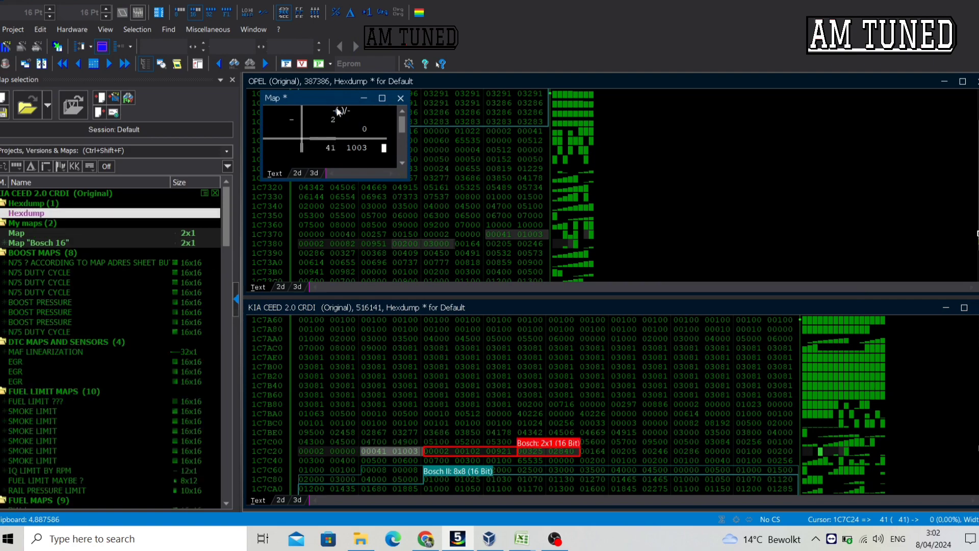
pyautogui.moveTo(329, 96); pyautogui.dragTo(483, 305)
# Set the value factor of the new KIA voltage limit map at 1C7C24 to the copied 4.887586.
pyautogui.rightClick(499, 367)
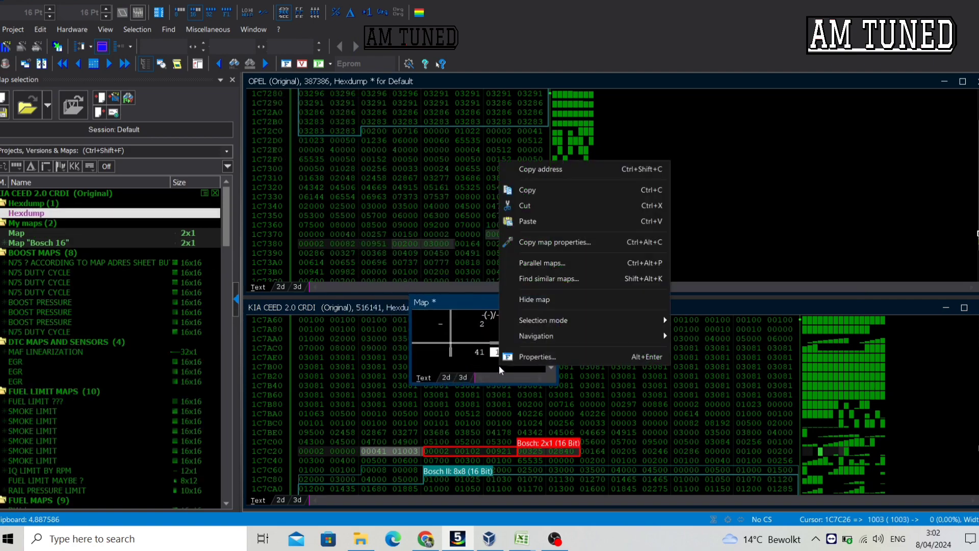
pyautogui.click(528, 358)
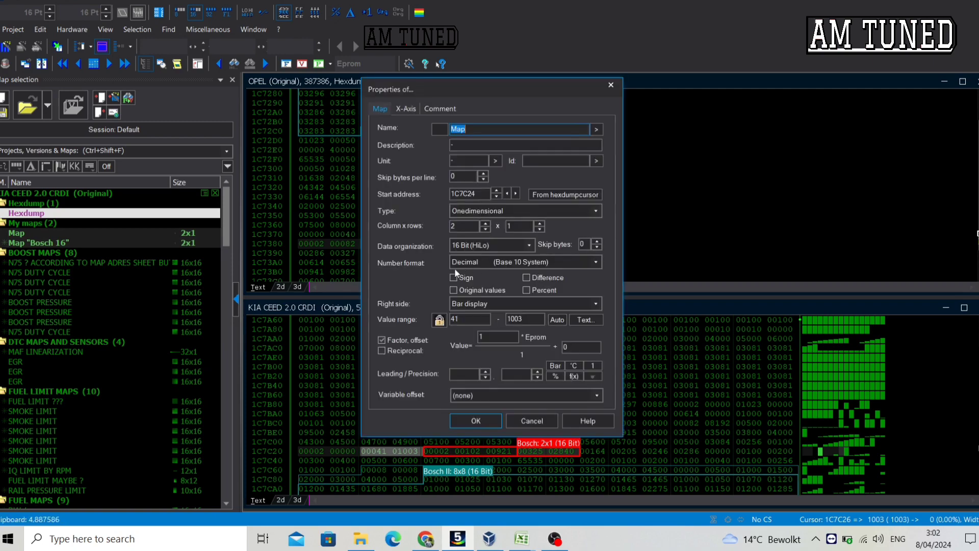
pyautogui.click(482, 336)
pyautogui.rightClick(496, 334)
pyautogui.click(531, 383)
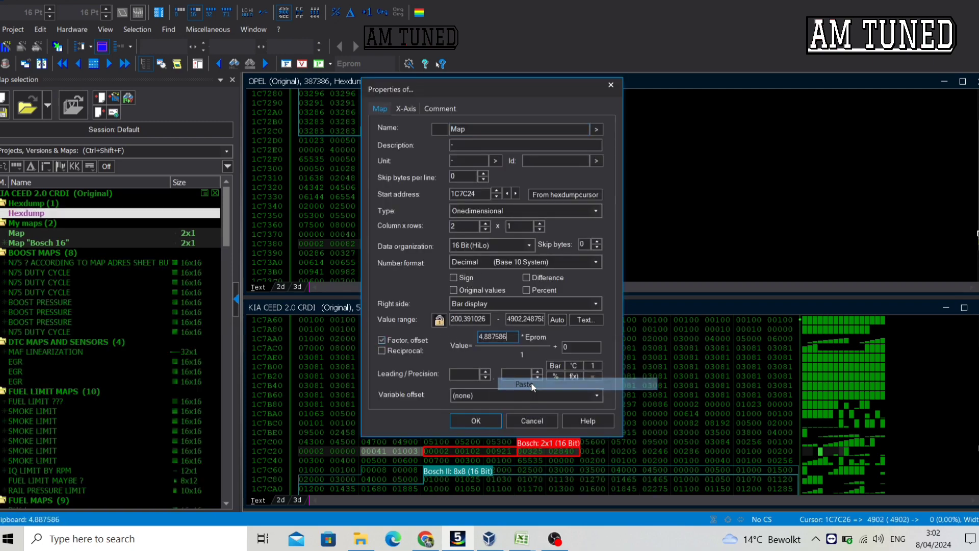
pyautogui.click(478, 422)
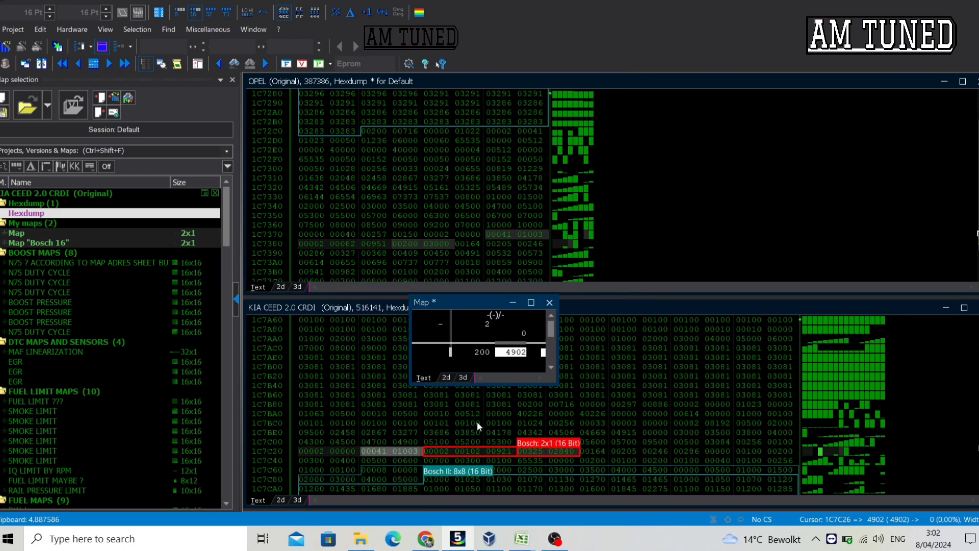
# Set the value precision of the KIA voltage limit map to 1, moving the properties dialog clear of the map window.
pyautogui.rightClick(500, 354)
pyautogui.click(532, 350)
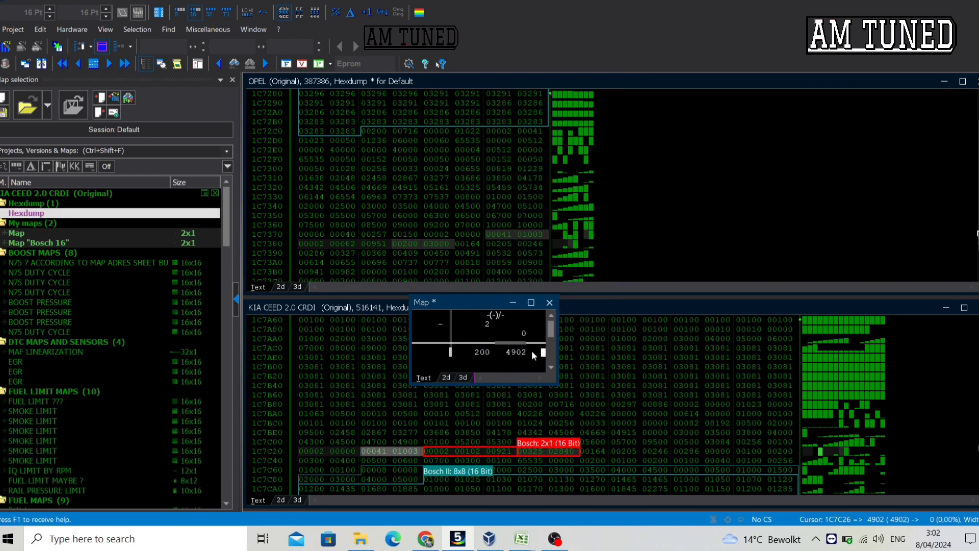
pyautogui.click(517, 375)
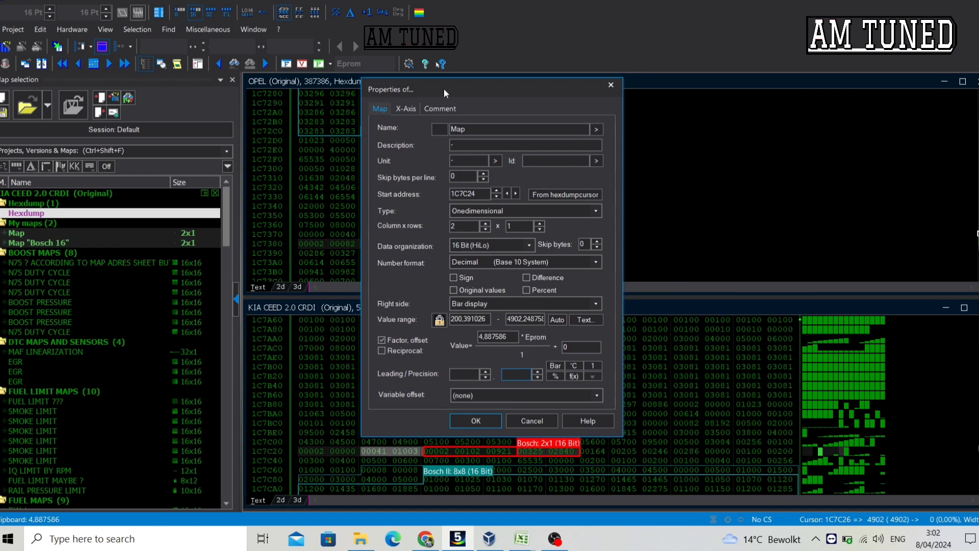
pyautogui.moveTo(443, 88); pyautogui.dragTo(702, 91)
pyautogui.write('1')
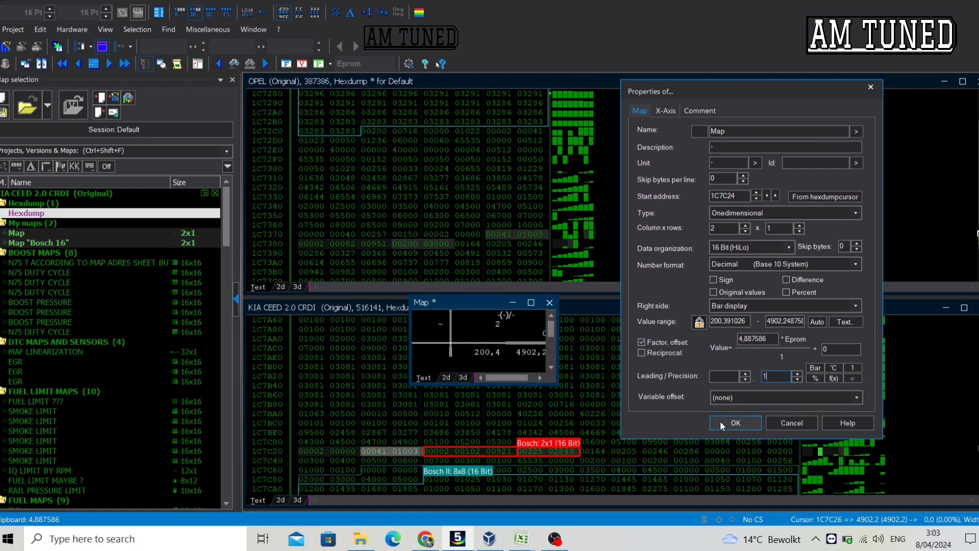
pyautogui.click(735, 423)
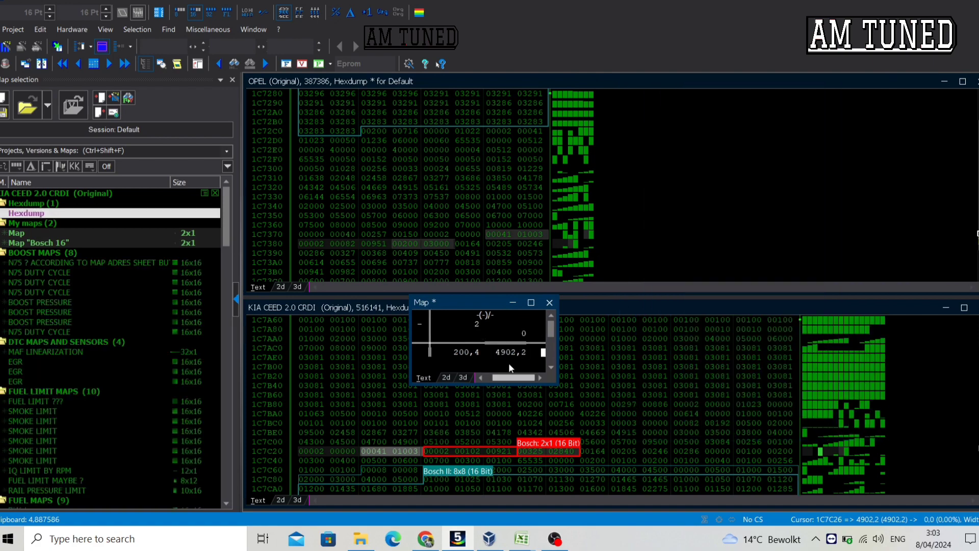